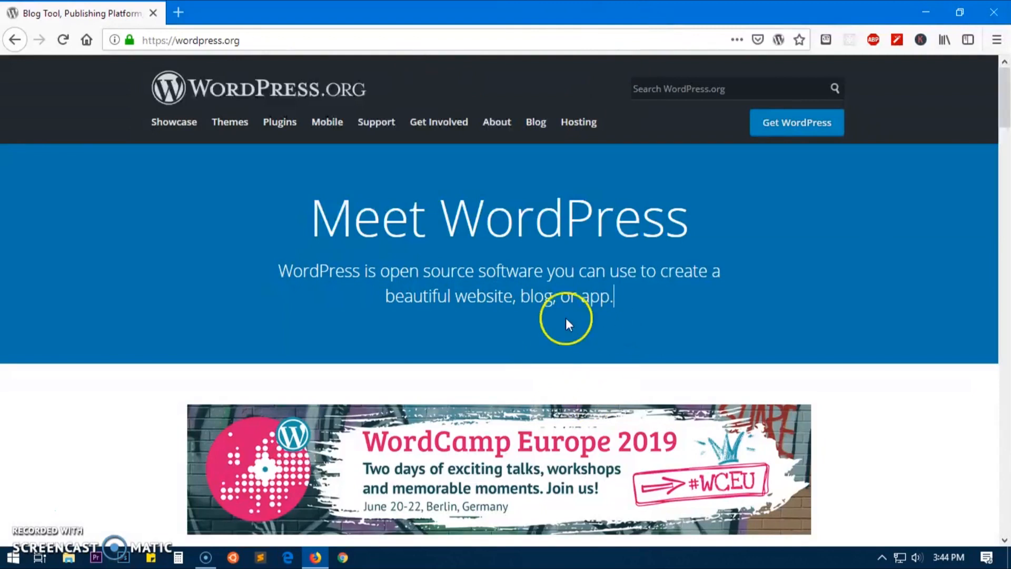
- Launch the XAMPP Control Panel
left_click(12, 557)
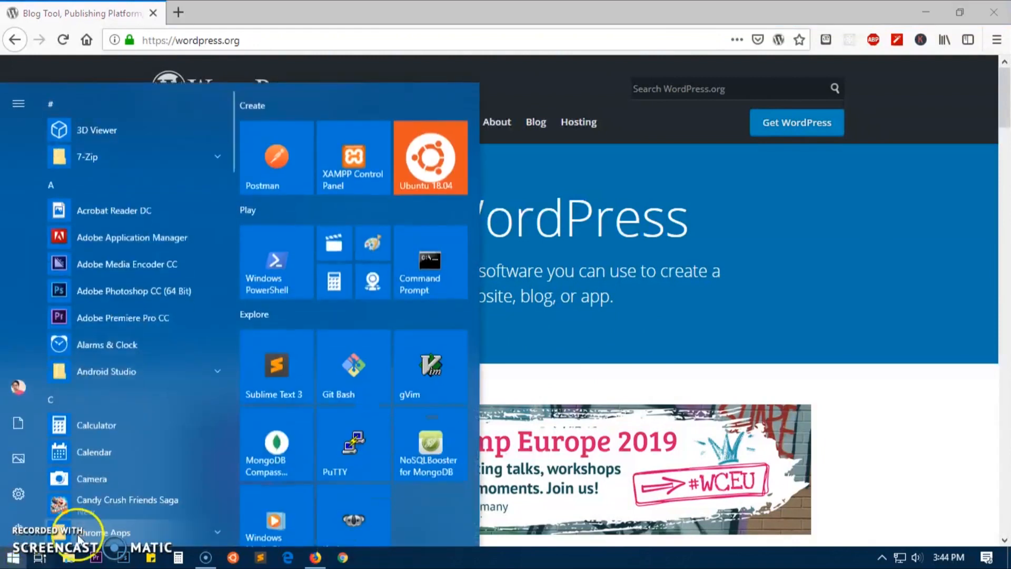
left_click(358, 165)
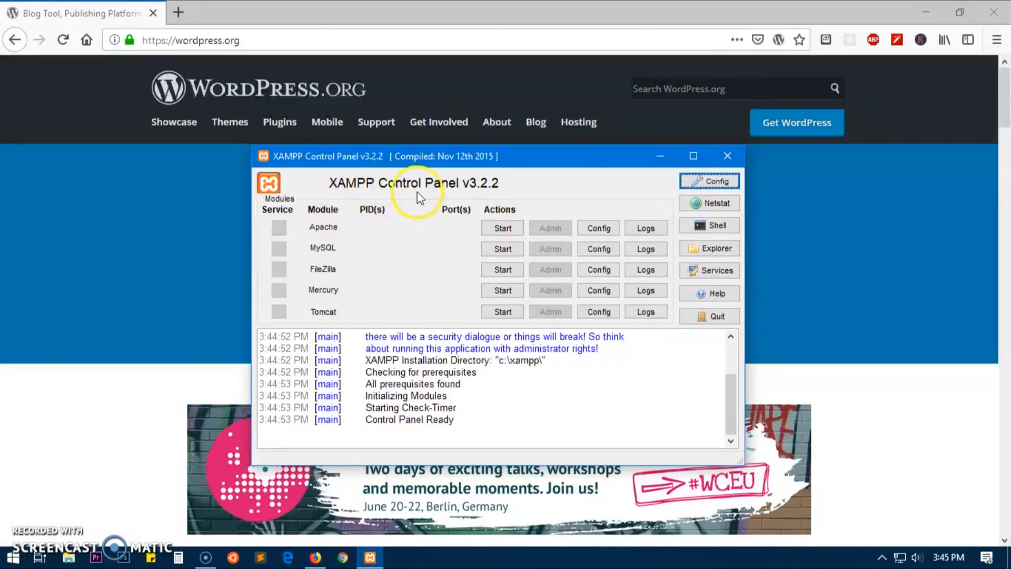
- Open apachefriends.org in a new browser tab and view the XAMPP download options
left_click(178, 12)
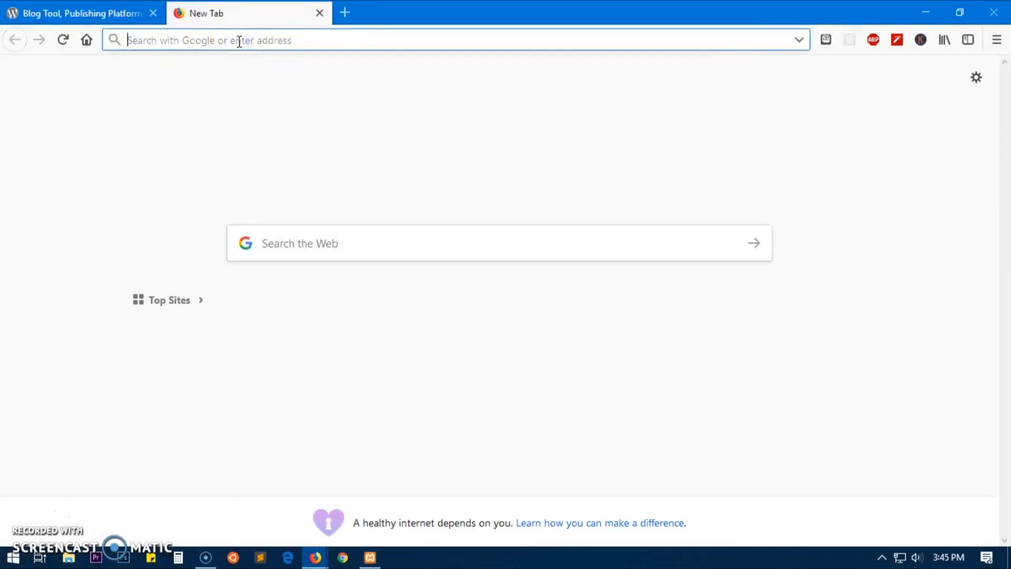
type("apachefriends.org/")
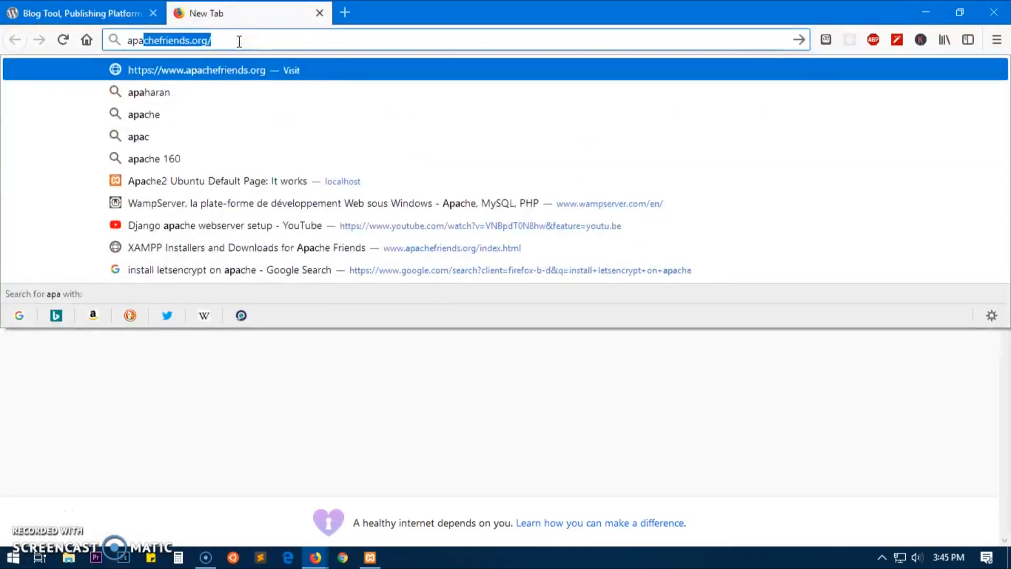
key("Return")
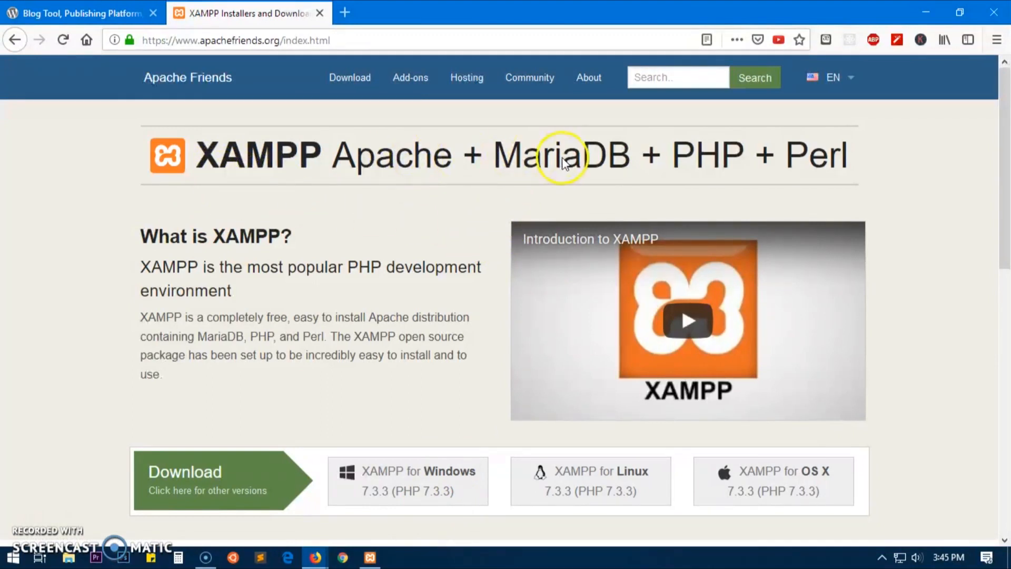
left_click_drag(1004, 128, 1005, 193)
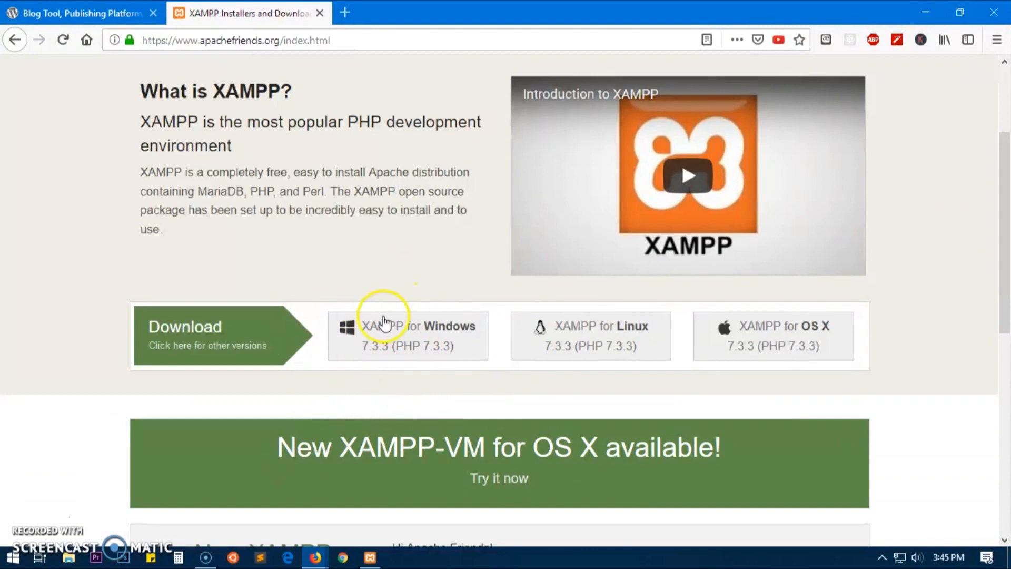
left_click(403, 345)
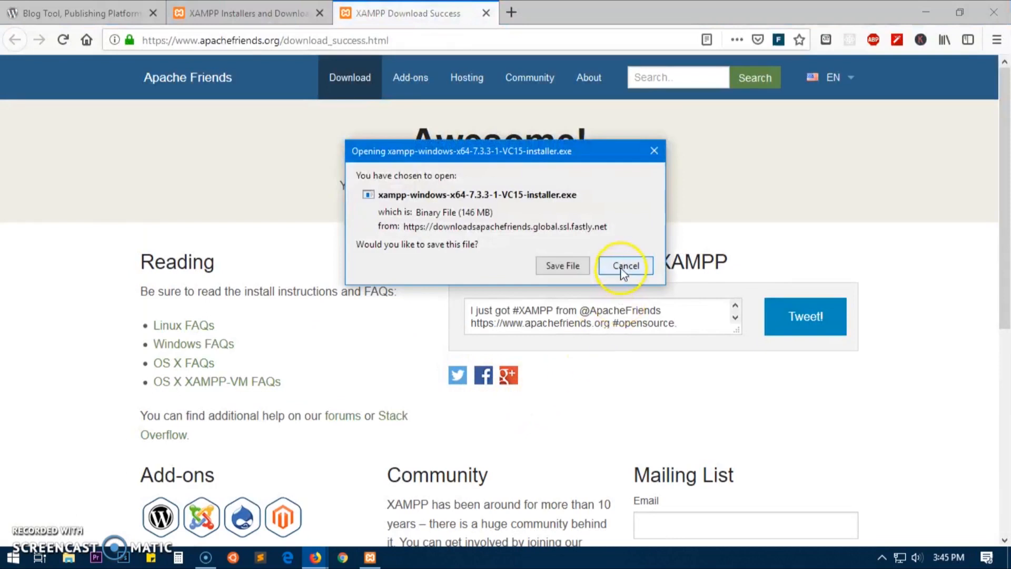
left_click(622, 268)
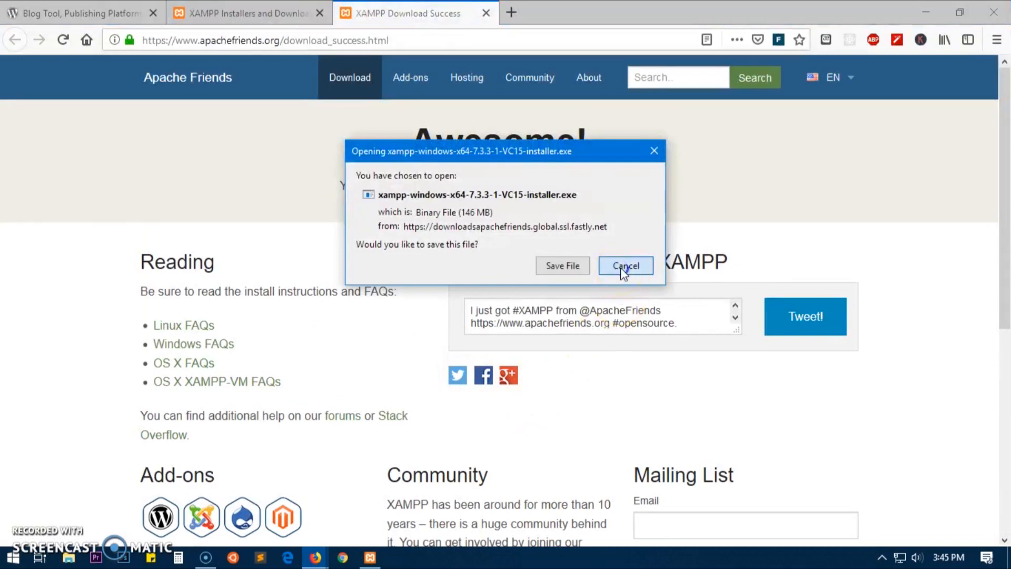
left_click(623, 267)
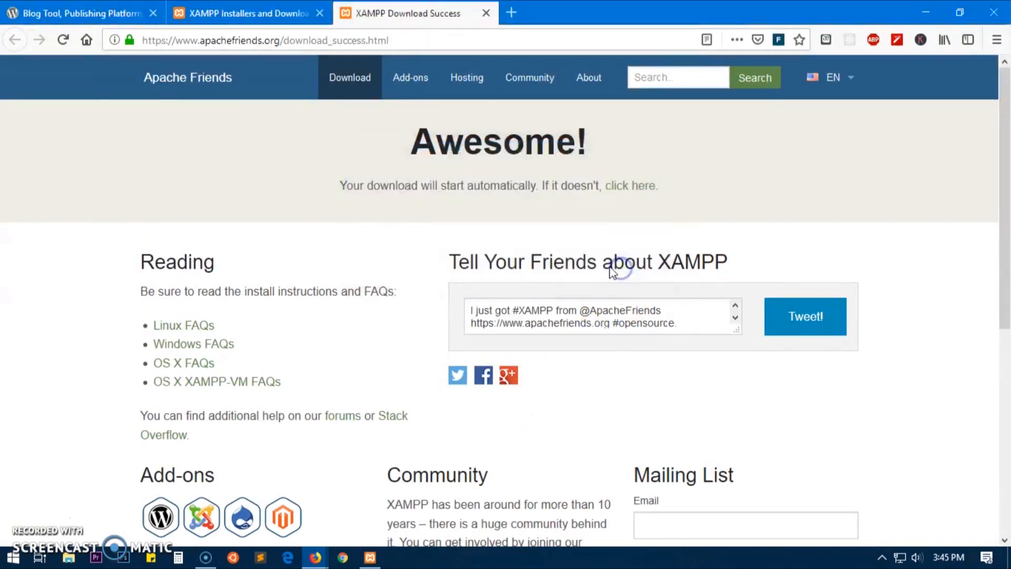
left_click(486, 13)
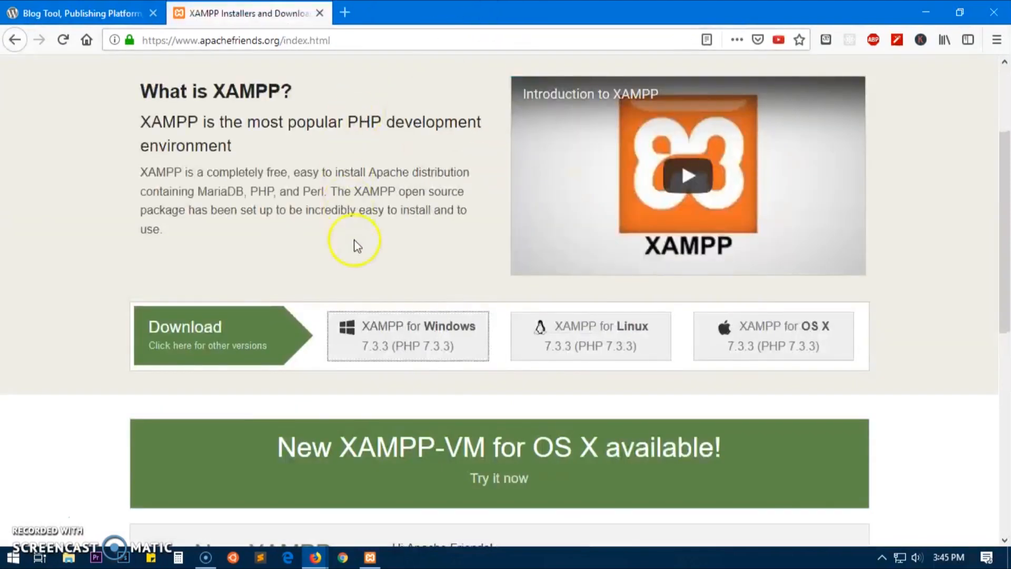
left_click(438, 327)
- Start the Apache and MySQL modules in the XAMPP Control Panel, then close its window
left_click(79, 12)
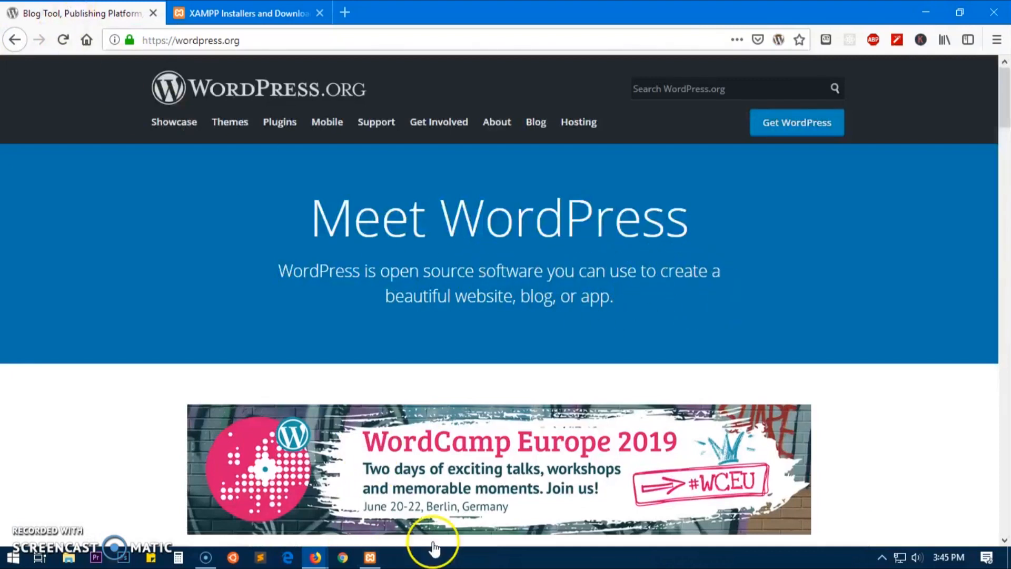
left_click(369, 557)
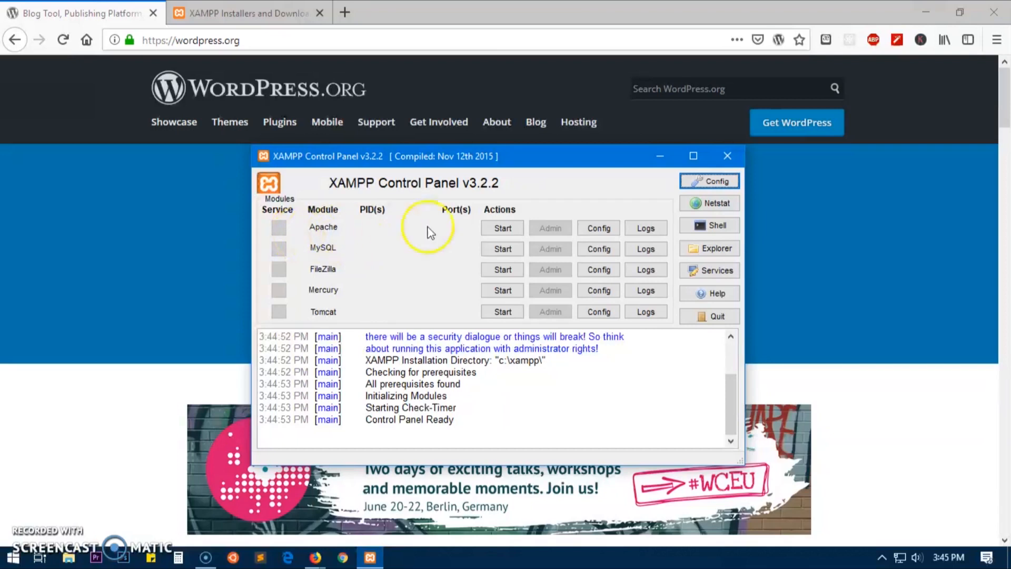
left_click(500, 228)
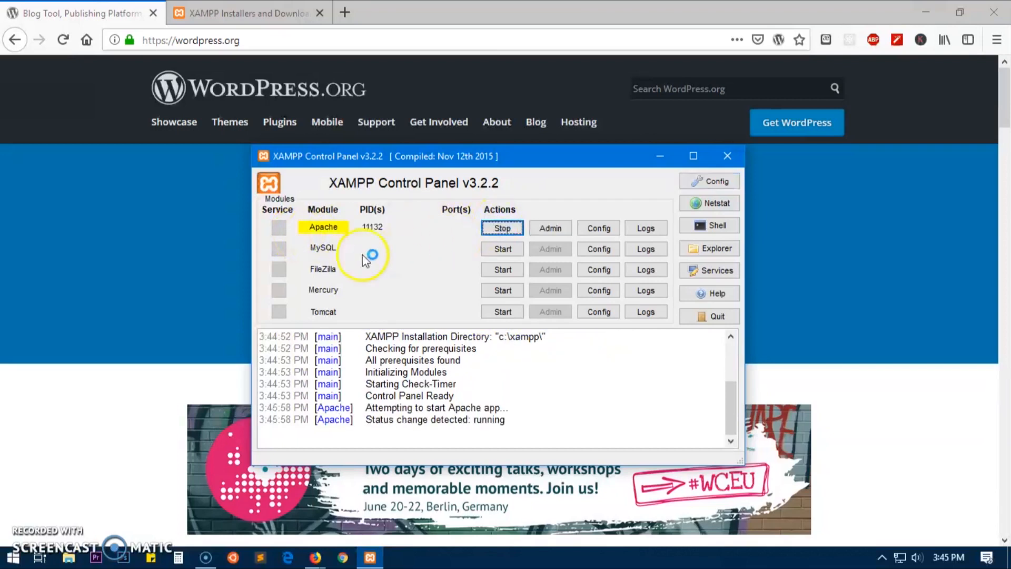
left_click(508, 253)
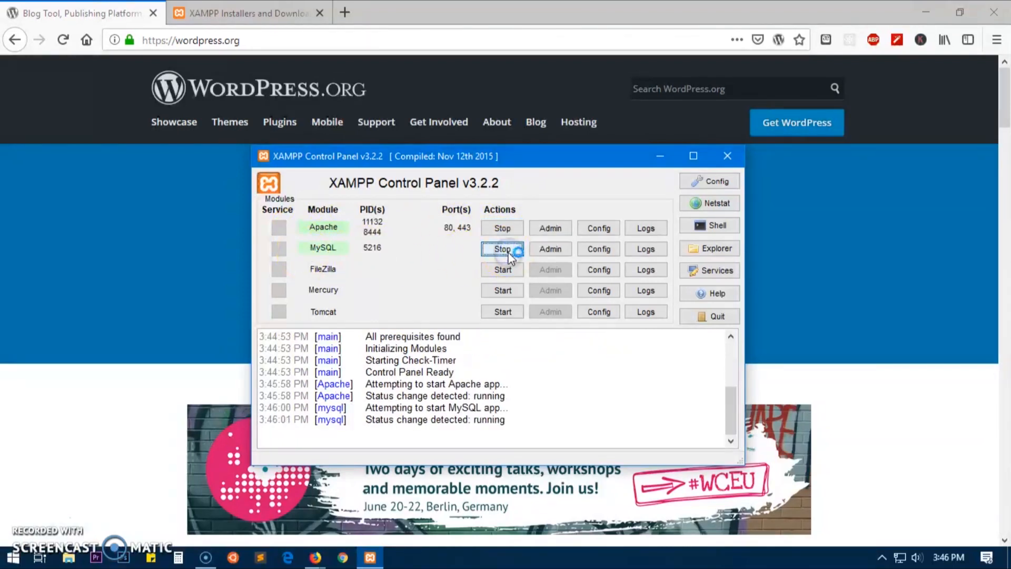
left_click(727, 155)
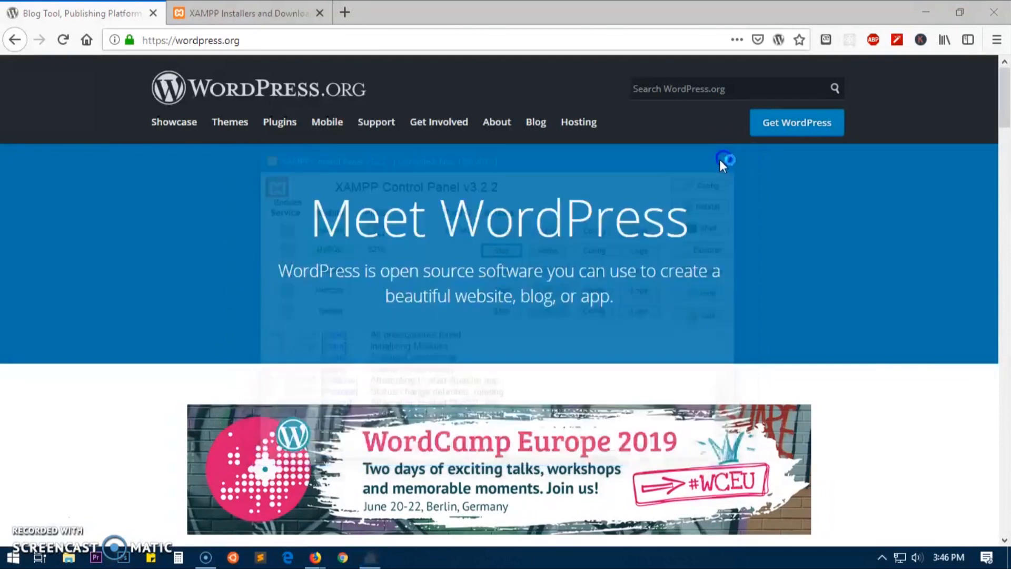
- Load the local XAMPP dashboard at localhost in a new browser tab
left_click(345, 12)
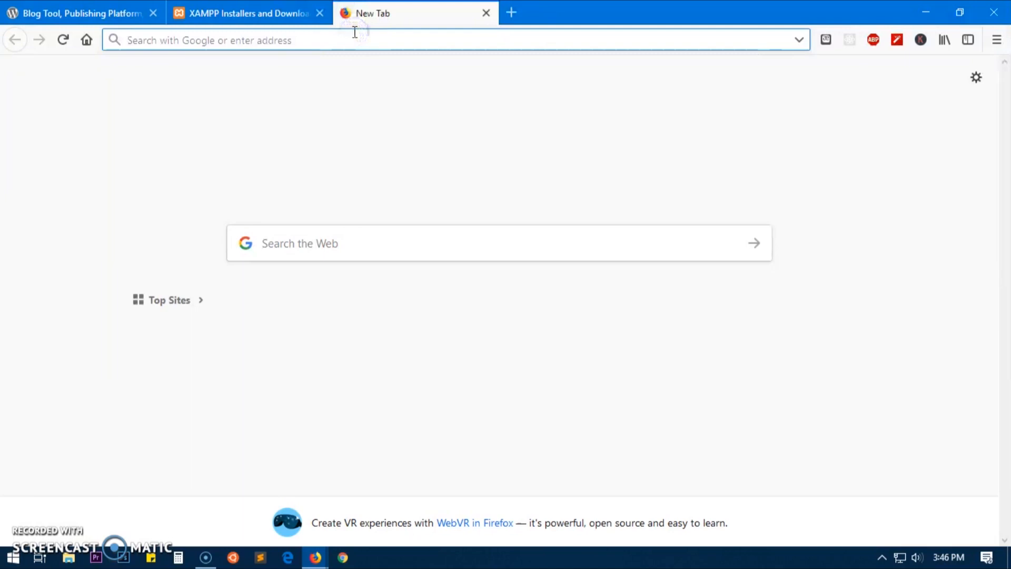
type("localhost/")
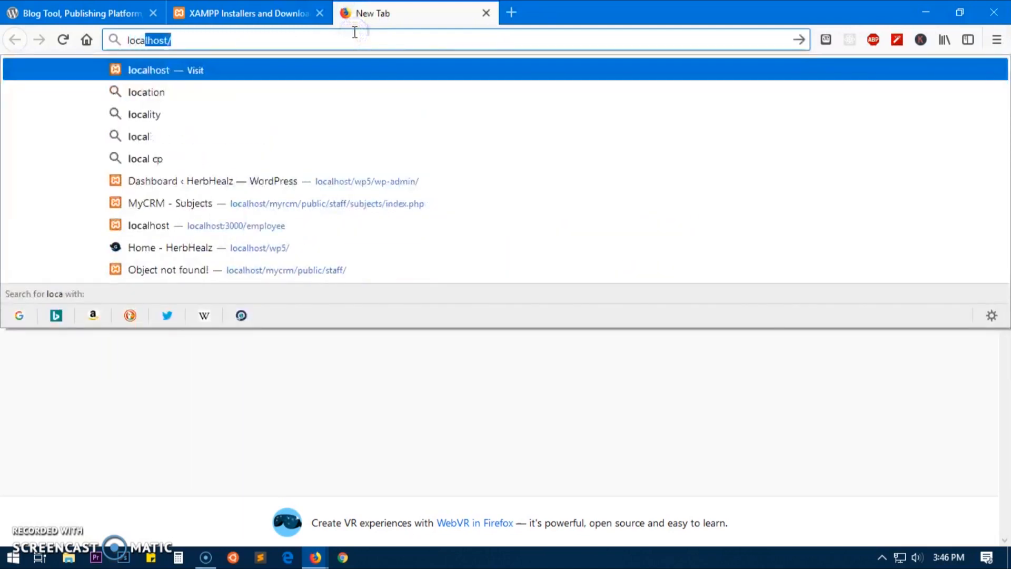
key("Return")
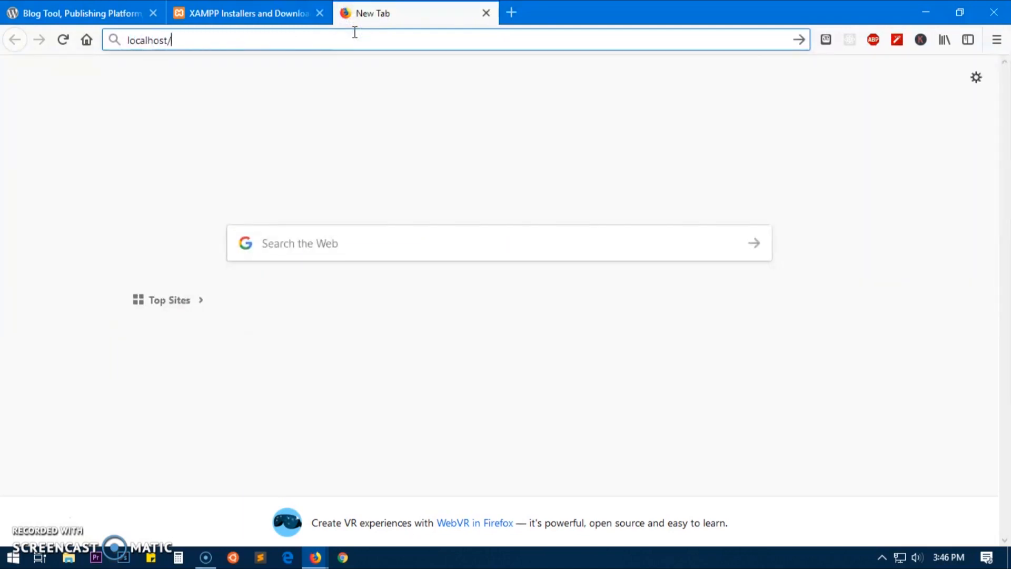
key("Return")
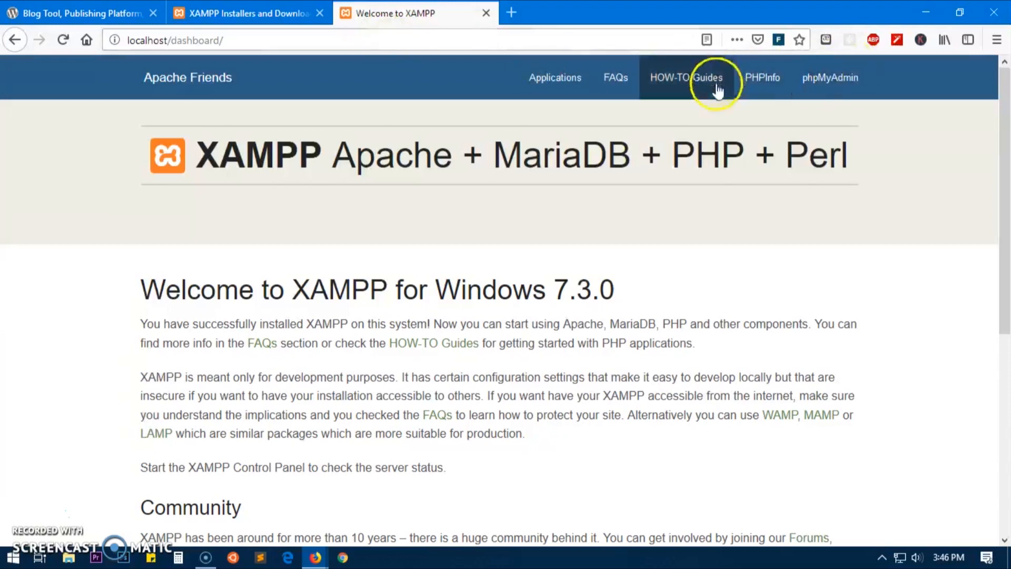
- Check the installed PHP version on the PHPInfo page, then close that page
left_click(767, 85)
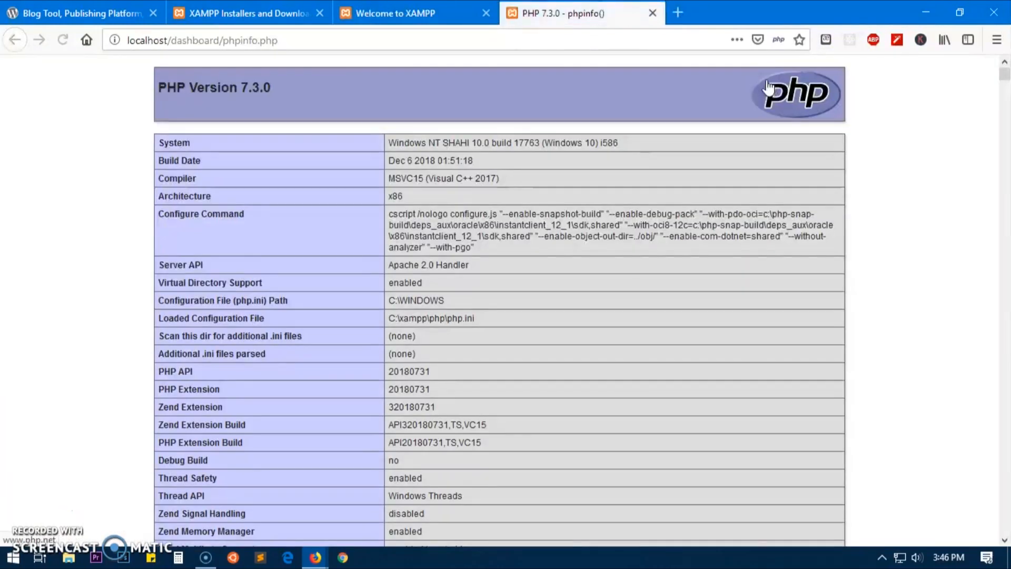
left_click_drag(195, 87, 410, 90)
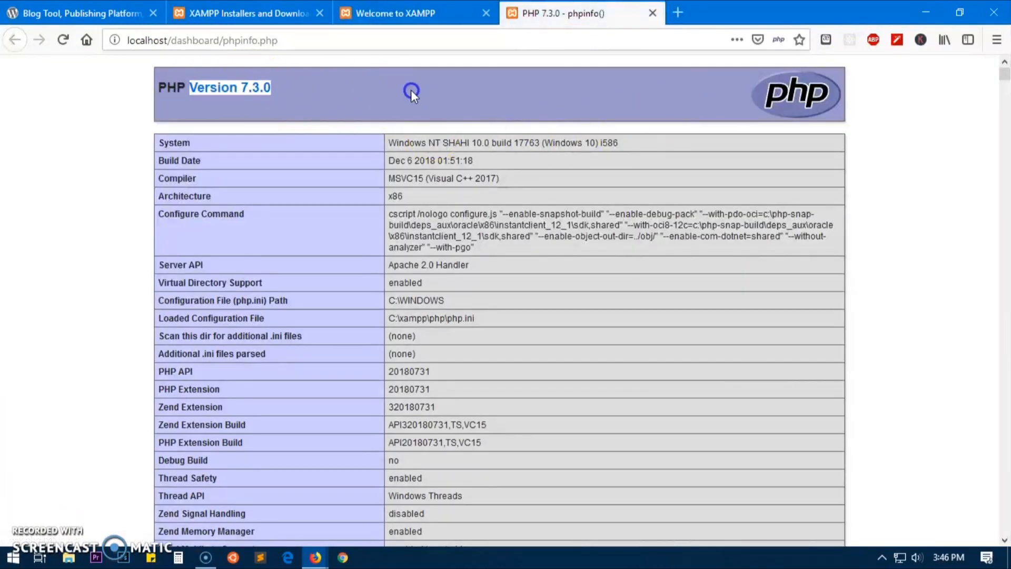
left_click(652, 13)
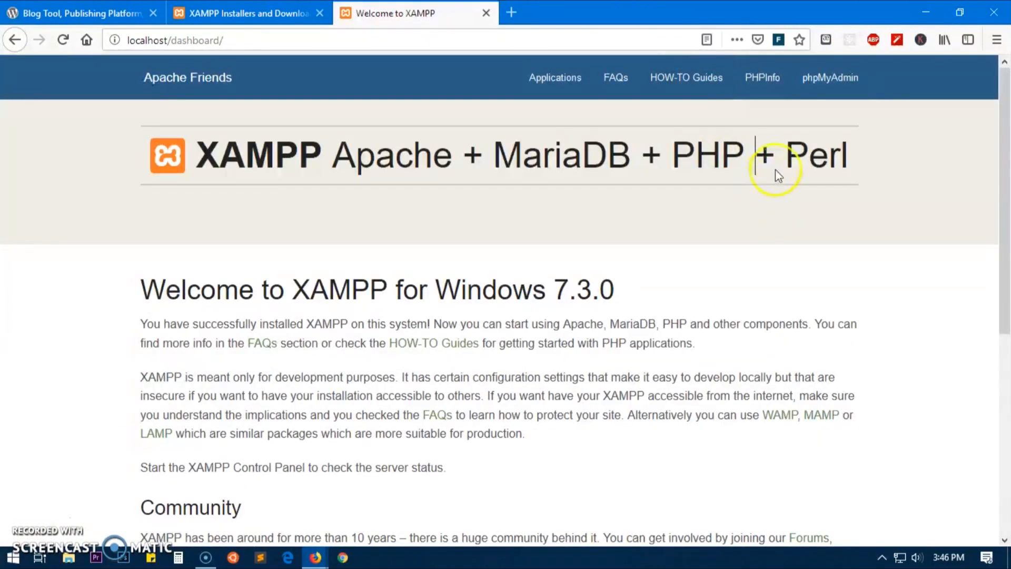
- Open phpMyAdmin from the XAMPP dashboard and display its database list with the database creation form
left_click(823, 94)
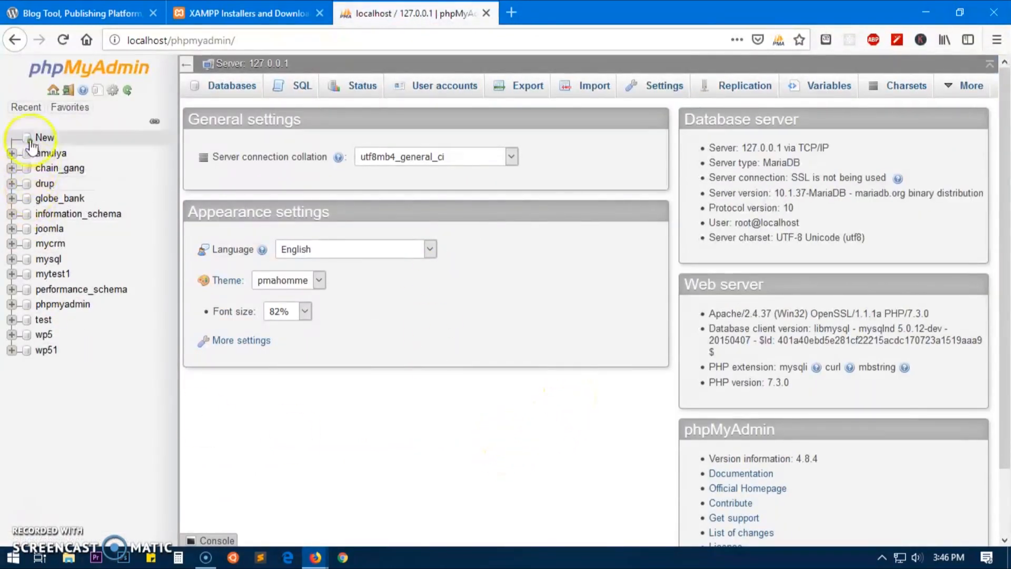
left_click(298, 93)
left_click(232, 85)
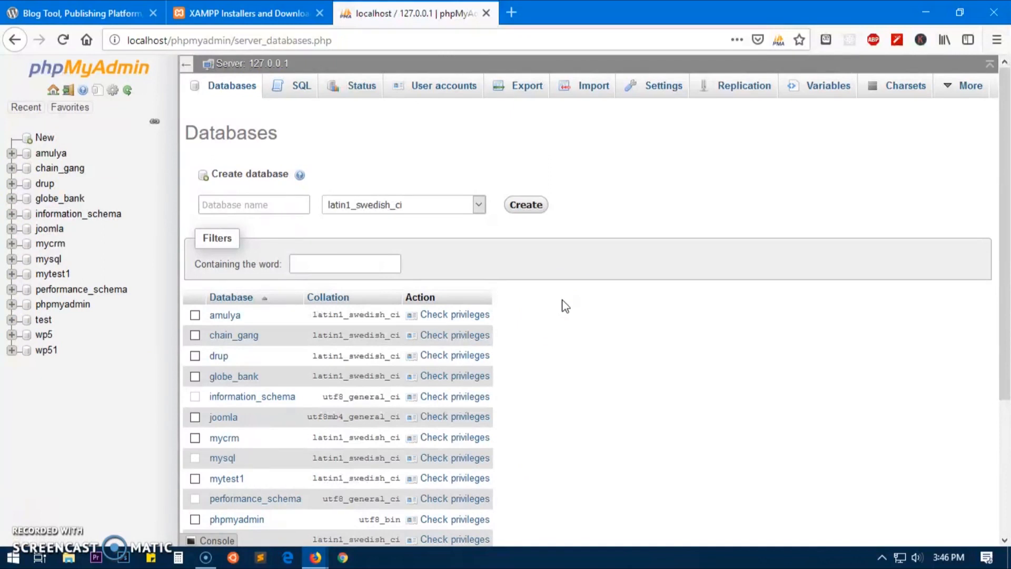
left_click(452, 305)
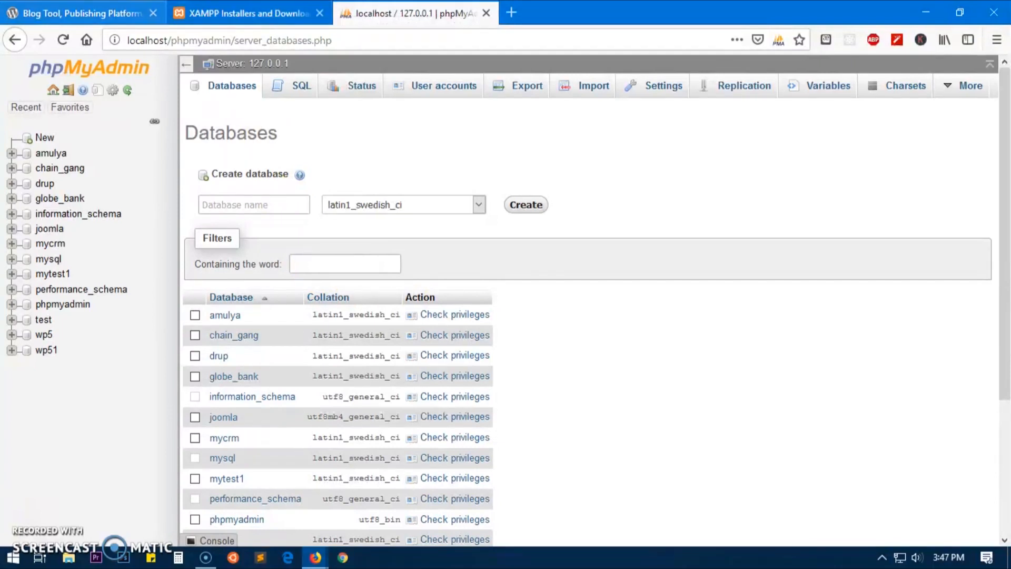
- Download WordPress 5.1.1 from the wordpress.org download page and save wordpress-5.1.1.zip to disk
left_click(79, 8)
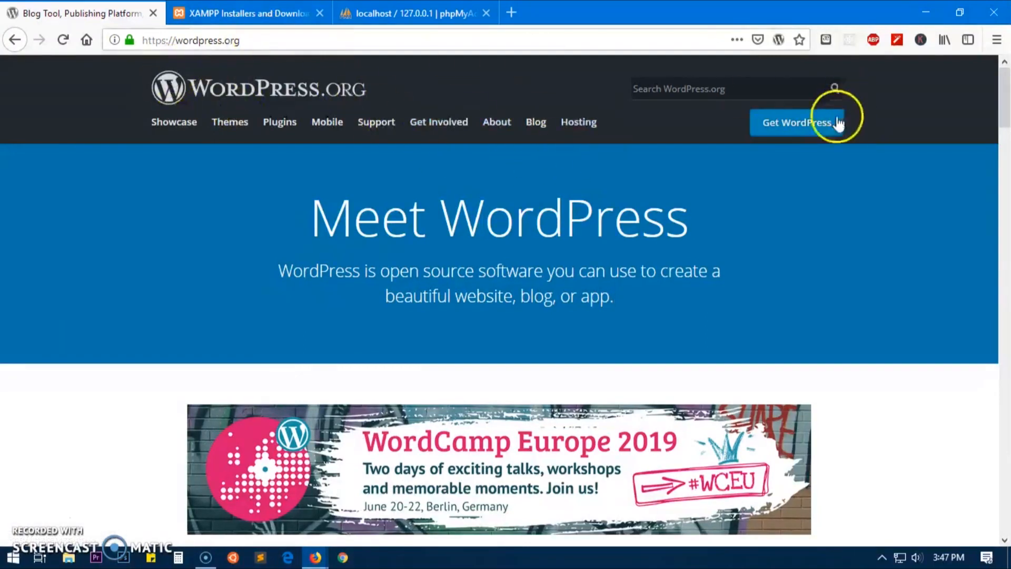
left_click(790, 125)
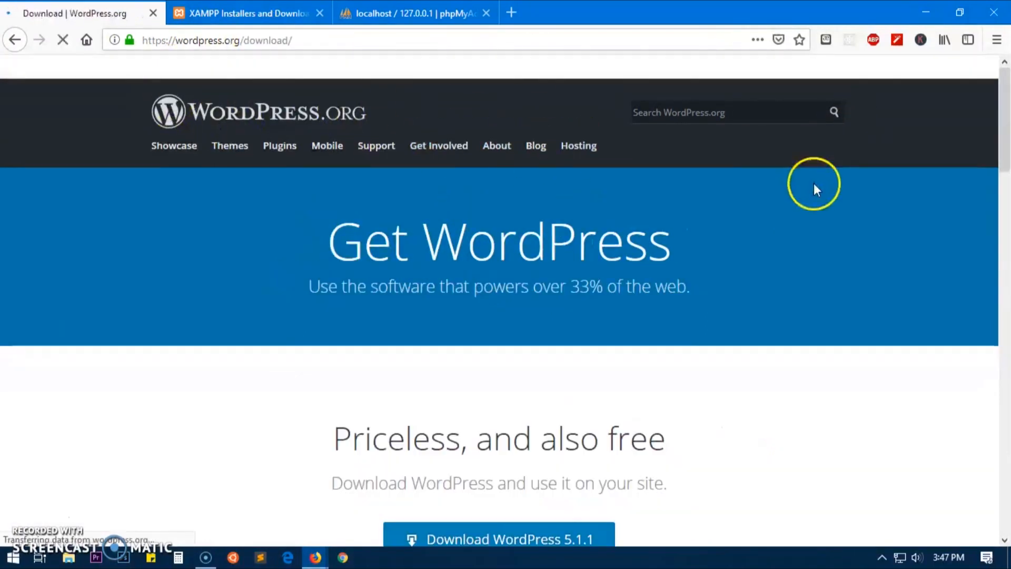
scroll(988, 467, "down", 3)
scroll(989, 468, "down", 1)
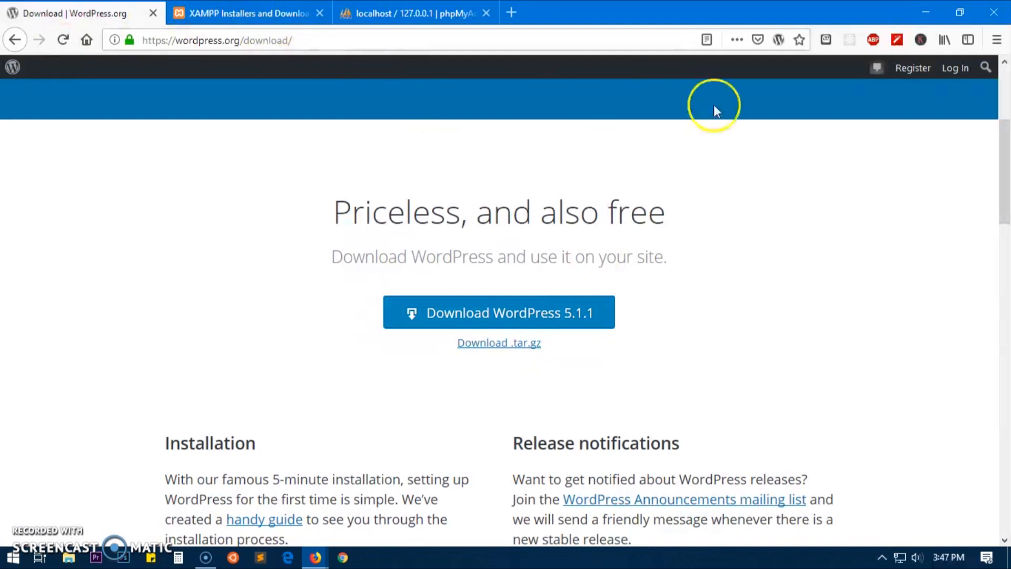
scroll(819, 169, "up", 4)
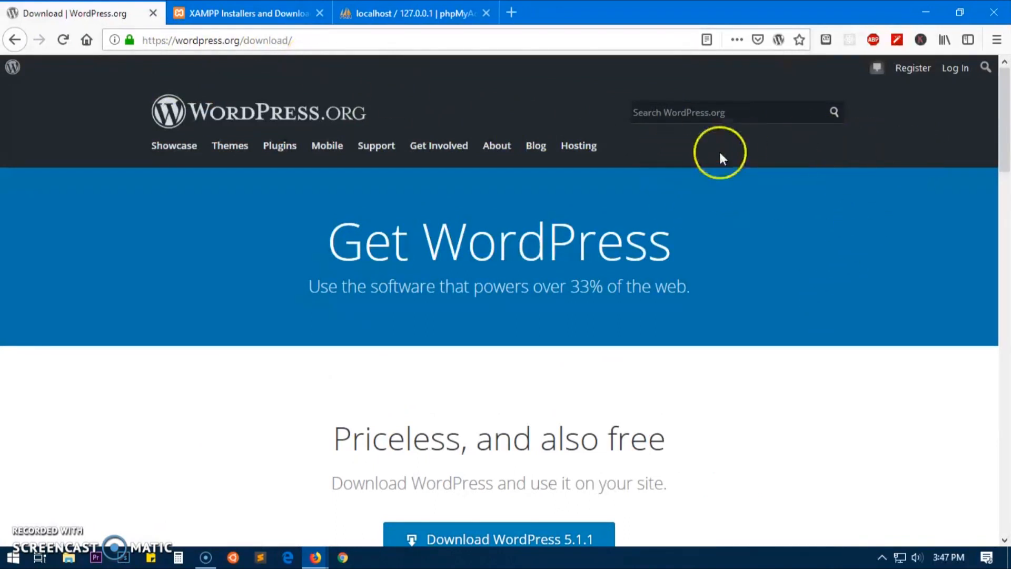
scroll(712, 331, "down", 3)
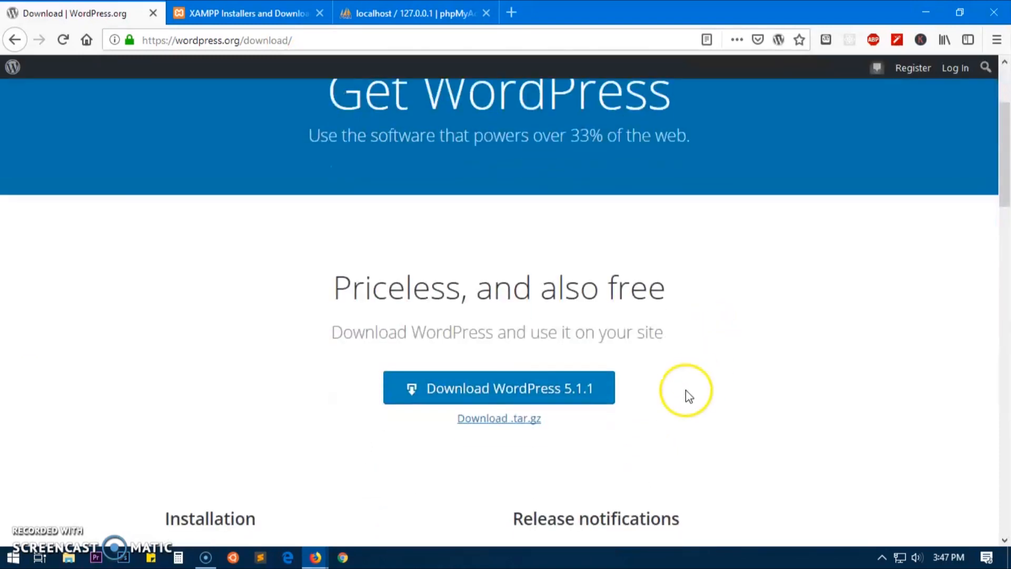
left_click(509, 400)
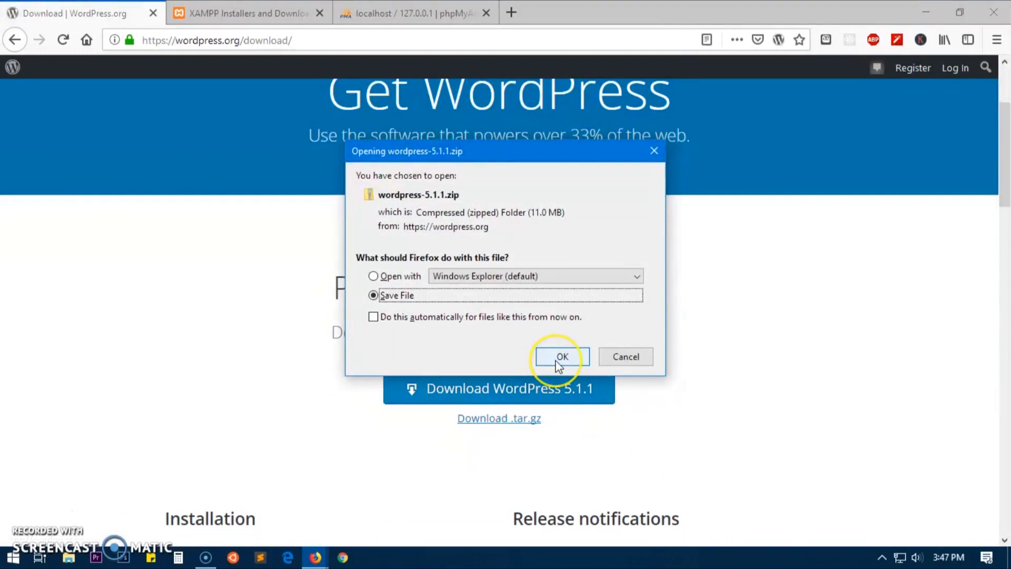
left_click(556, 363)
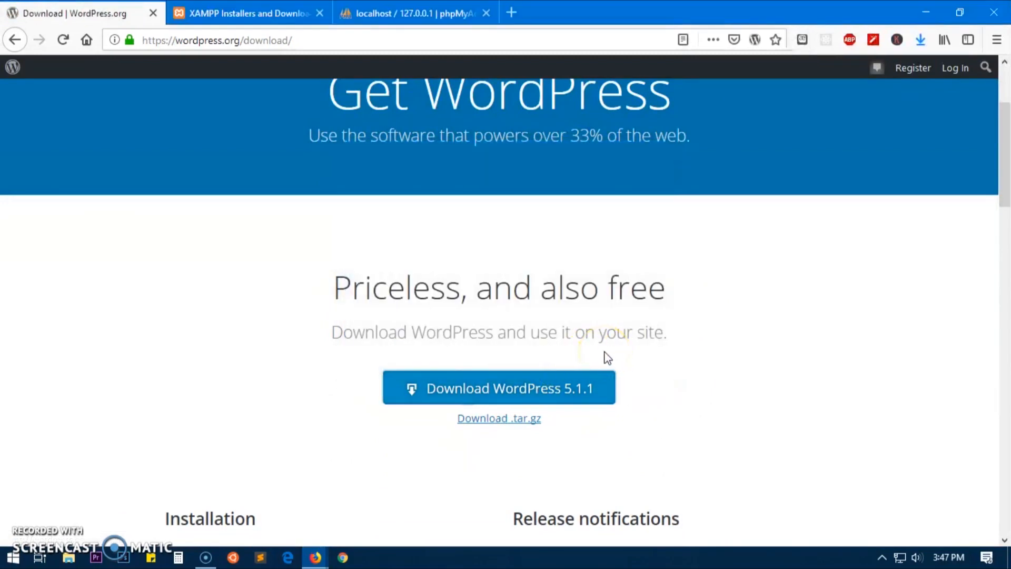
- Extract the downloaded wordpress-5.1.1.zip into a wordpress-5.1.1 folder inside Downloads
left_click(918, 41)
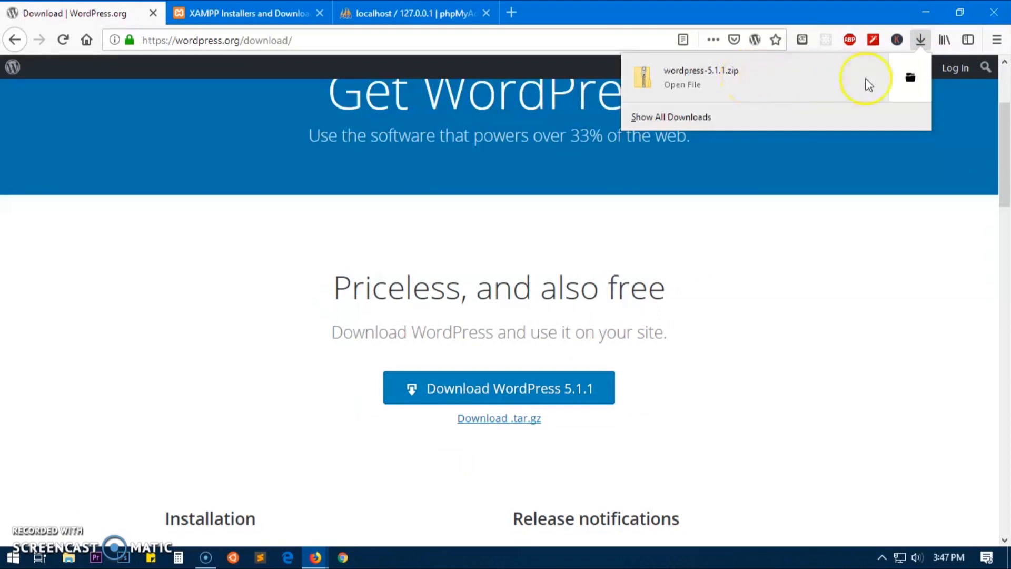
left_click(910, 79)
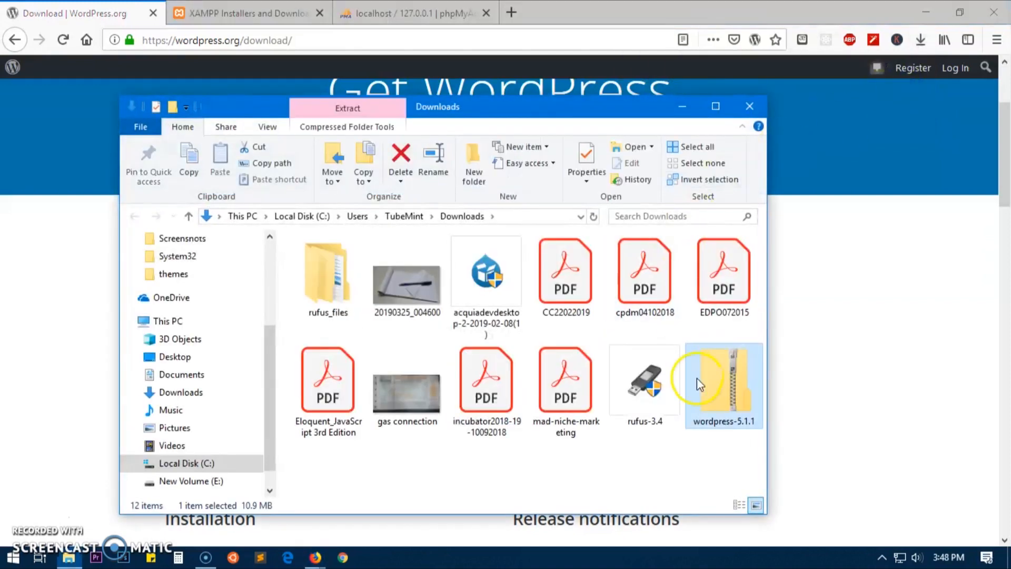
double_click(713, 390)
right_click(713, 390)
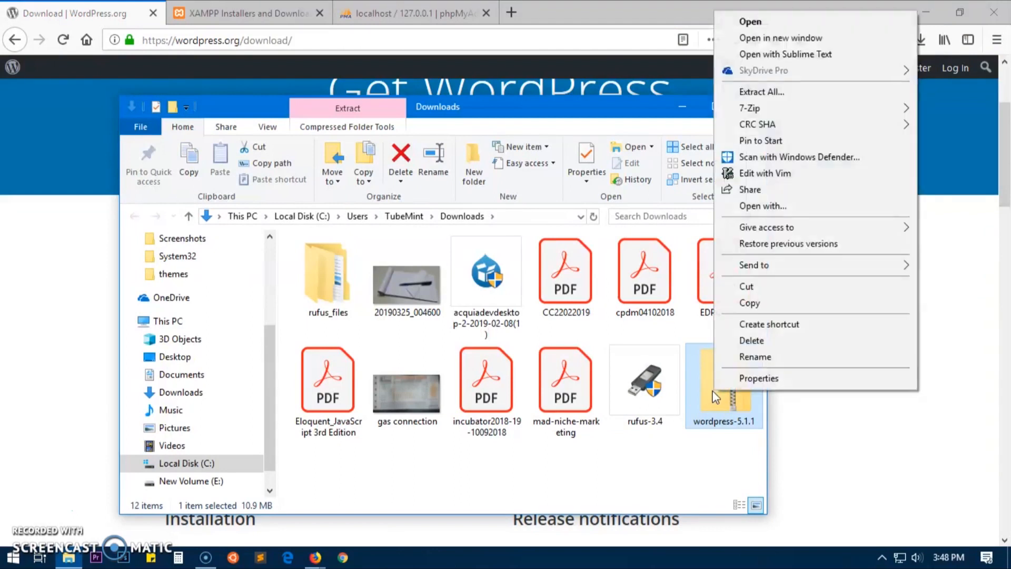
left_click(758, 91)
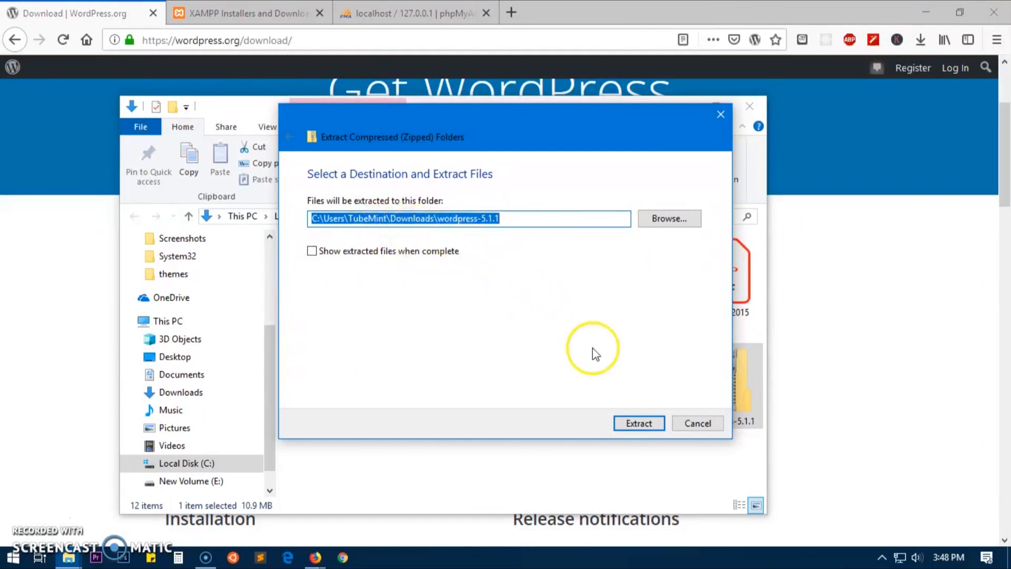
left_click(637, 424)
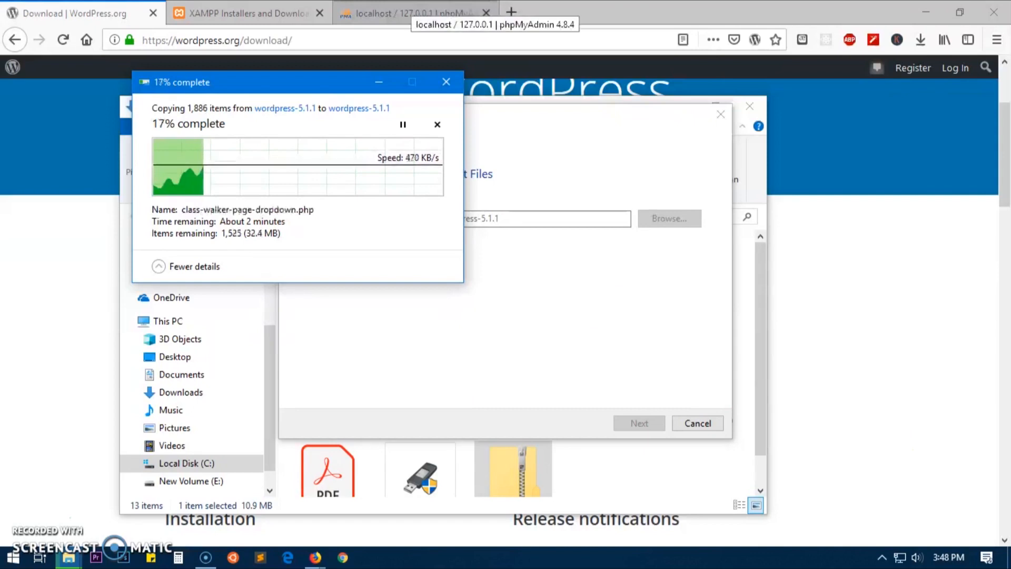
- Switch to phpMyAdmin and load its home page at localhost/phpmyadmin/
left_click(408, 13)
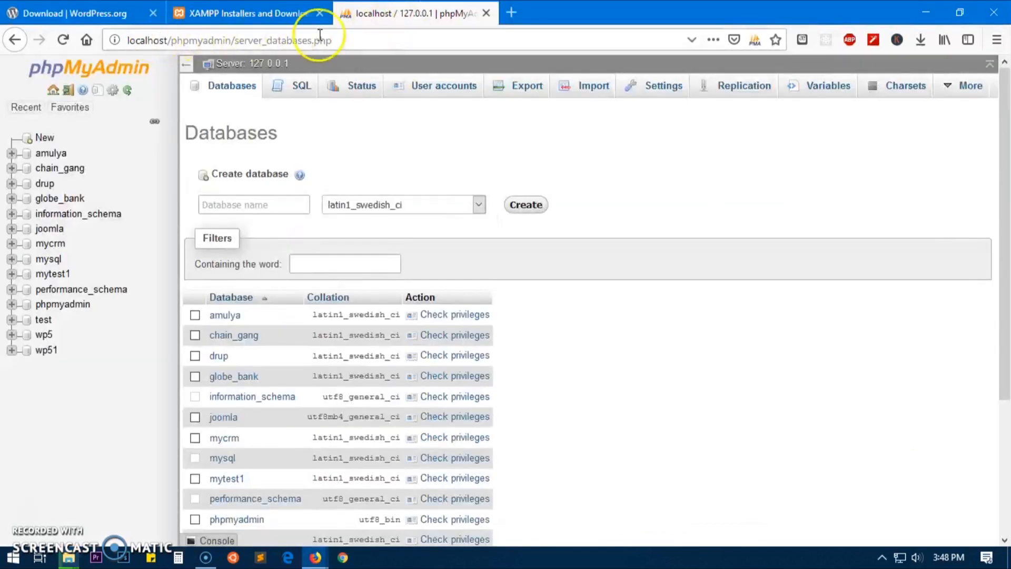
left_click_drag(234, 40, 566, 41)
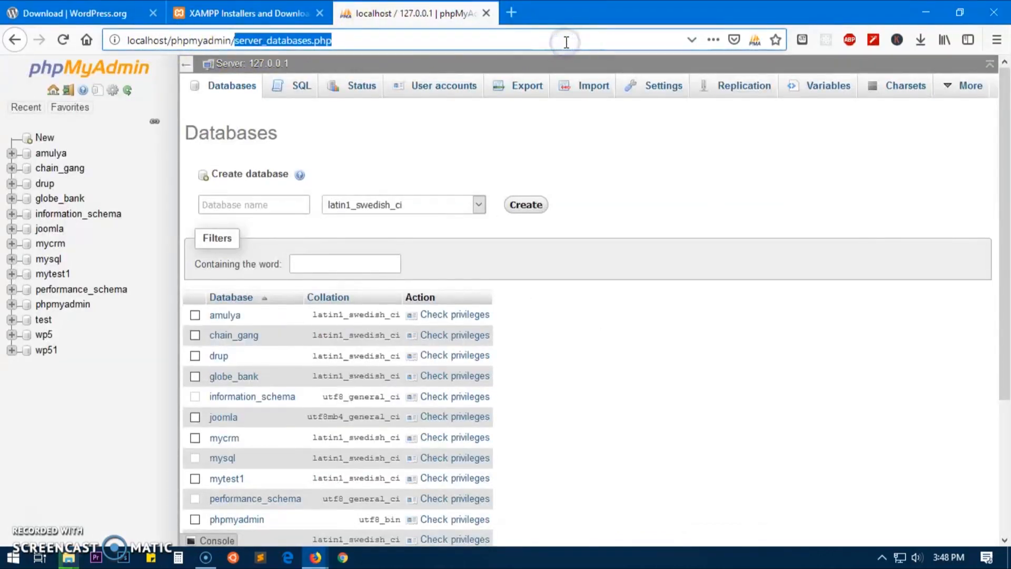
key("BackSpace")
key("Return")
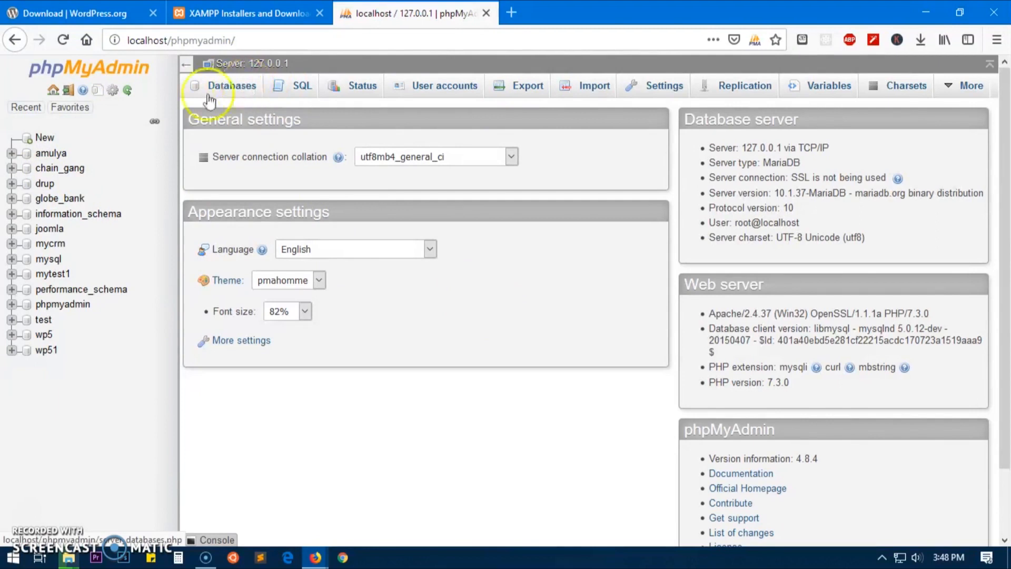
- Create a new database named wpwin with the collation selection set to Collation, and open it
left_click(45, 139)
left_click(238, 204)
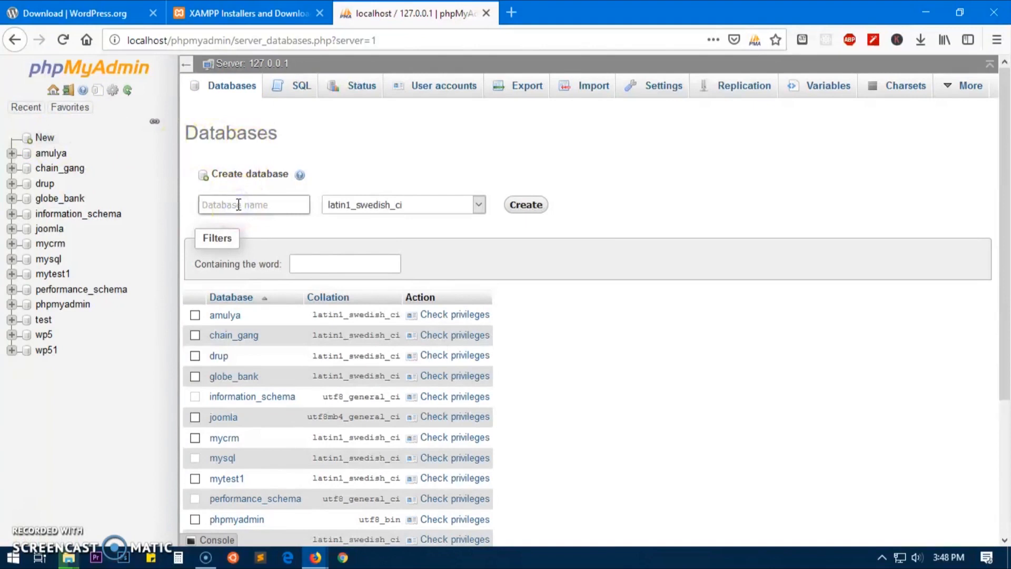
type("wp")
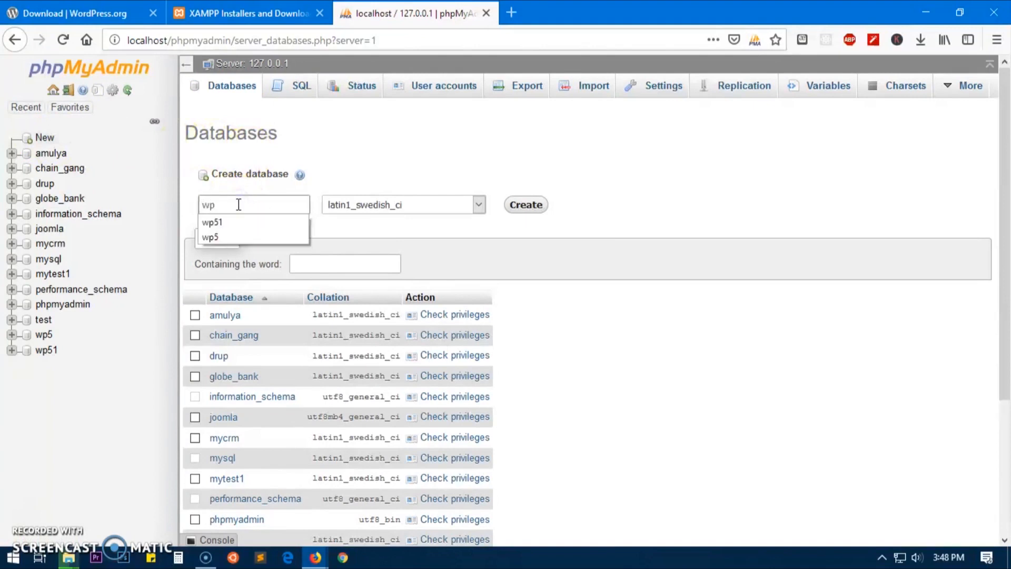
type("e")
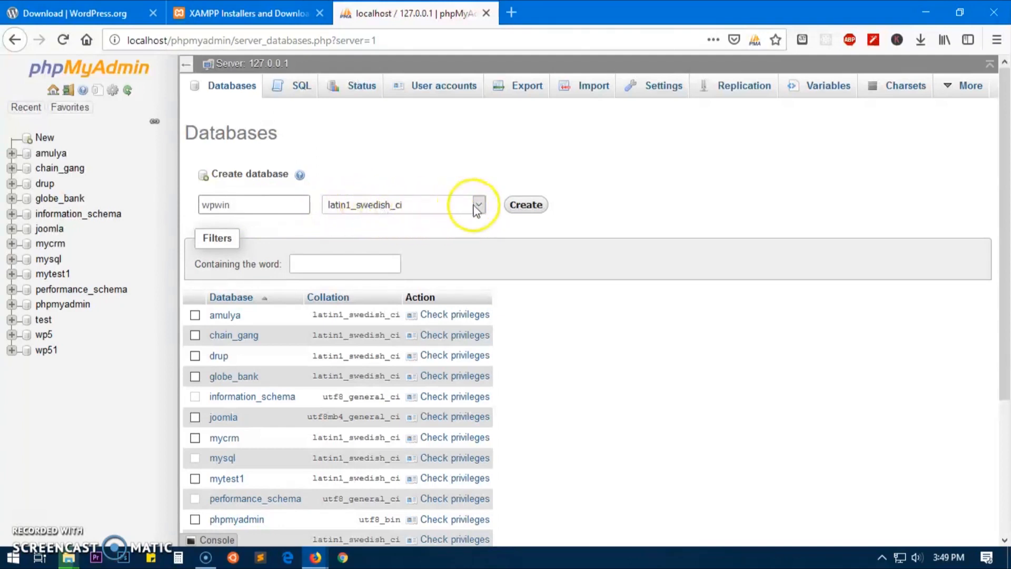
left_click(478, 205)
left_click_drag(481, 313, 478, 204)
left_click(370, 222)
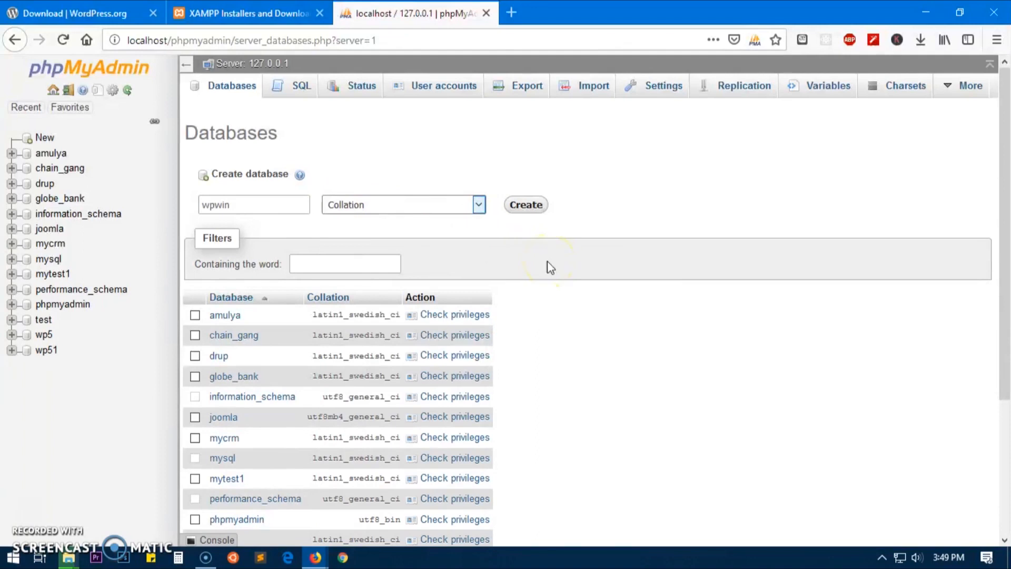
left_click(529, 209)
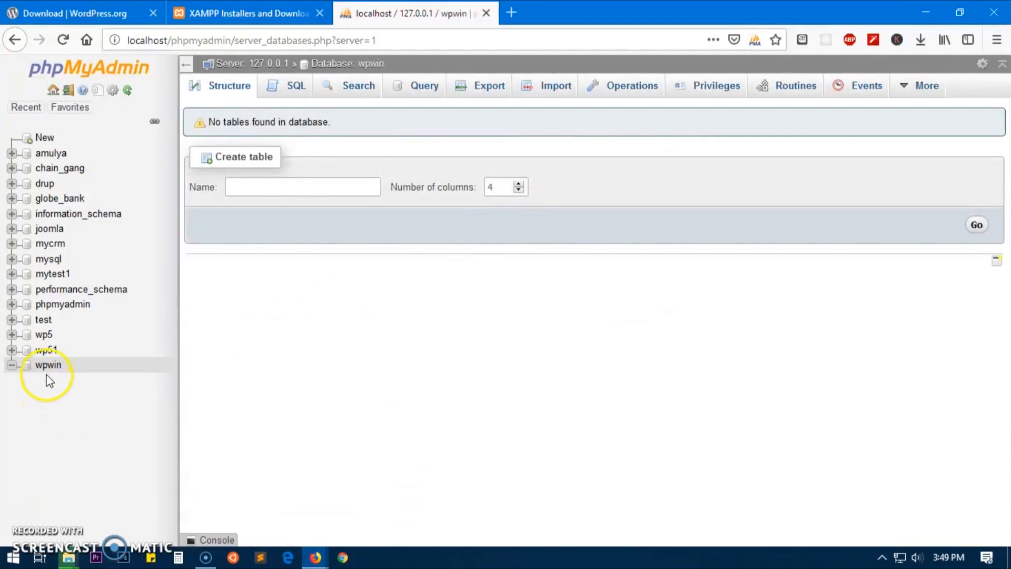
left_click(49, 367)
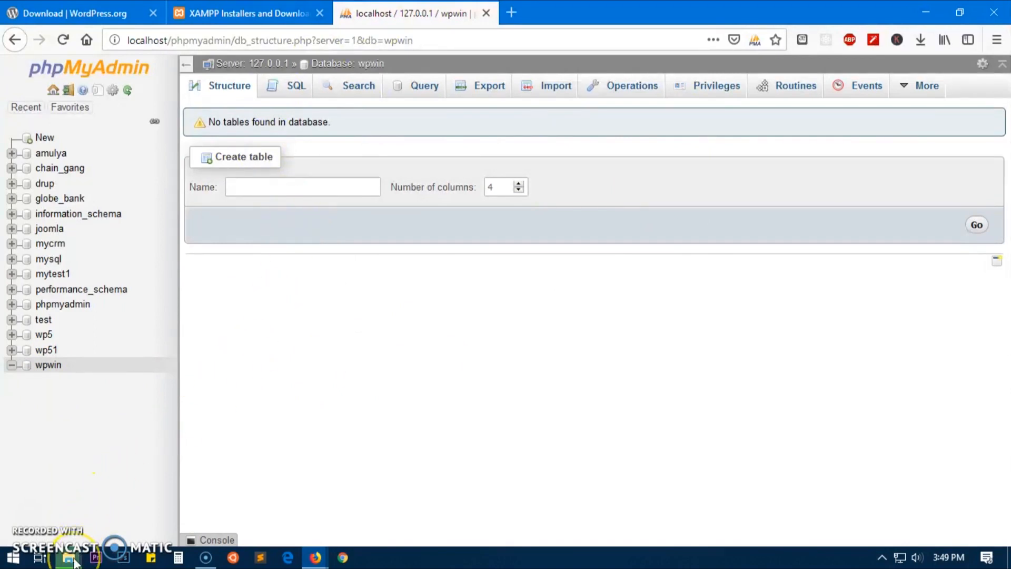
- Check the extraction progress of the WordPress archive and revisit the WordPress download page
mouse_move(74, 562)
left_click(354, 518)
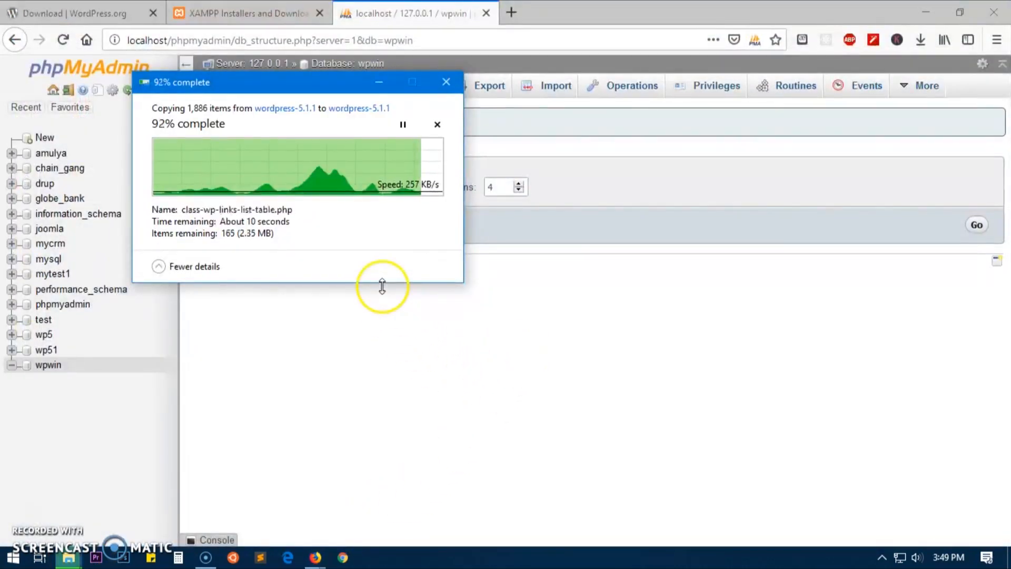
left_click(379, 362)
left_click(85, 13)
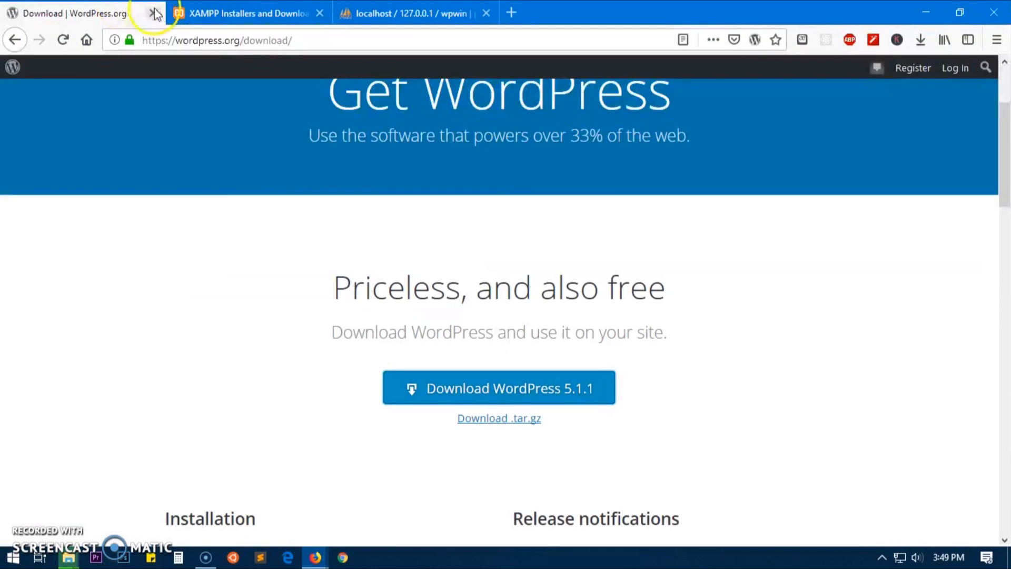
left_click(244, 44)
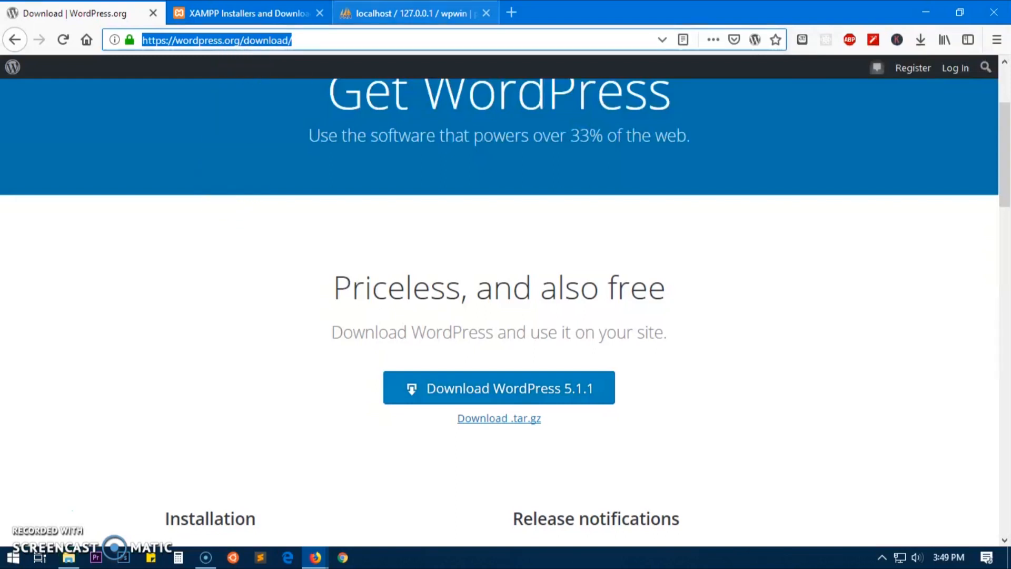
- Close the XAMPP installers page and return to the wpwin database in phpMyAdmin
left_click(432, 13)
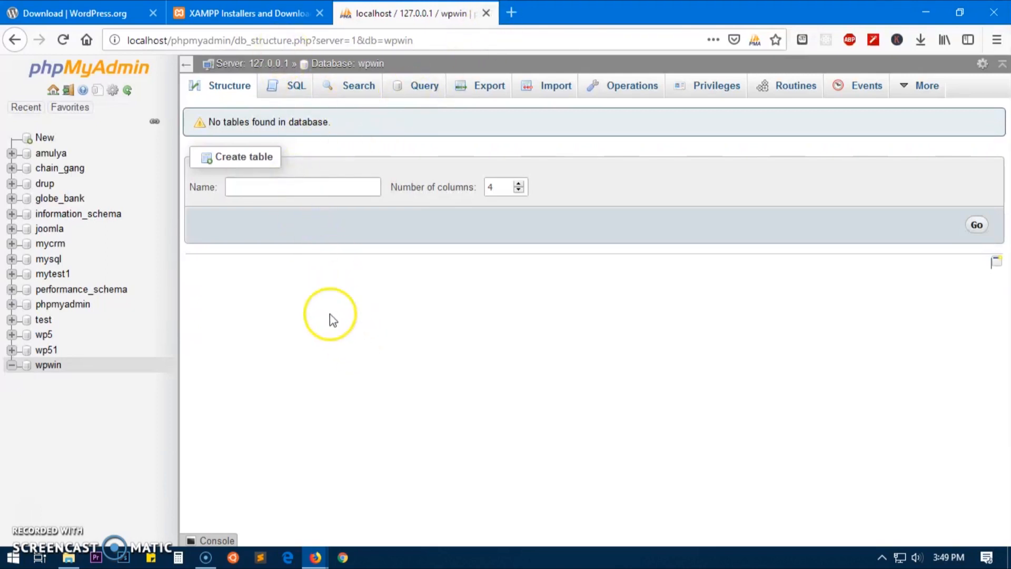
left_click(279, 15)
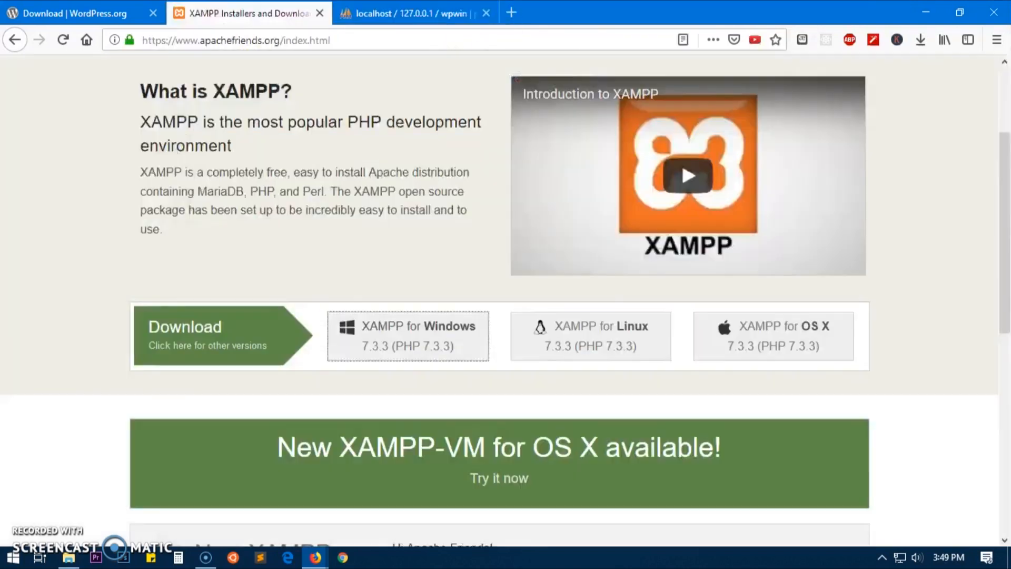
left_click(319, 14)
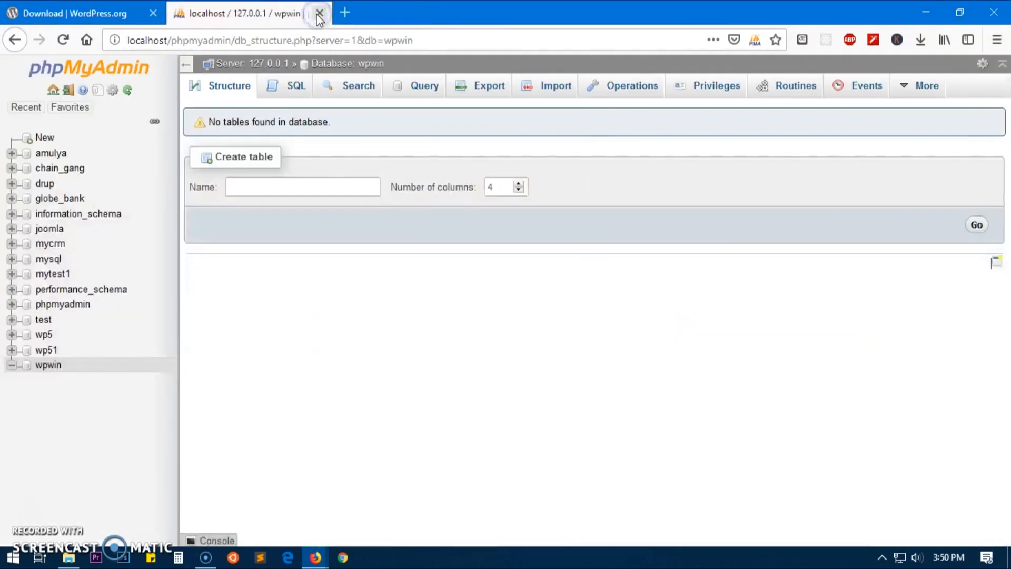
left_click(585, 484)
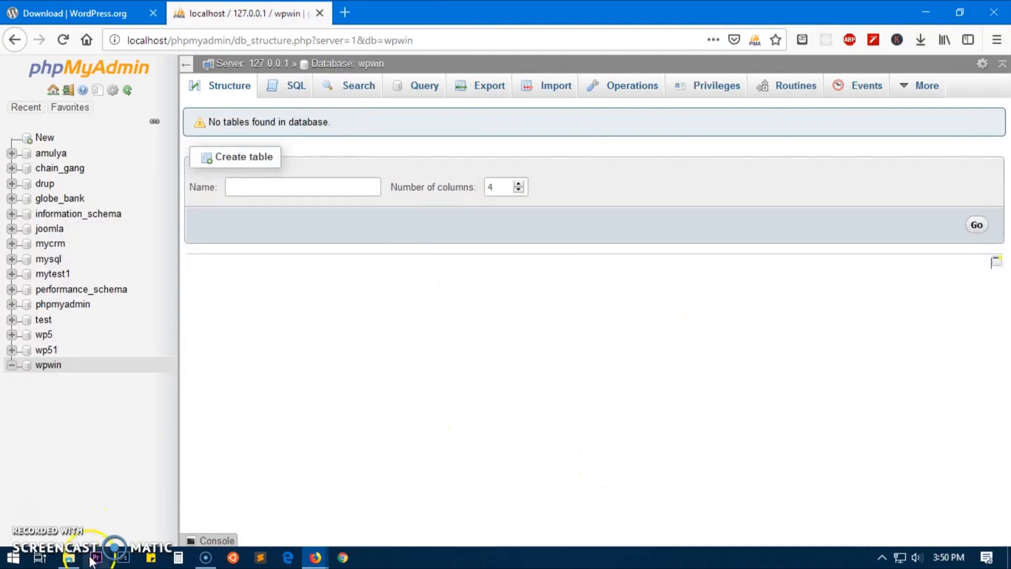
- Open the wordpress folder inside the extracted wordpress-5.1.1 folder in Downloads
left_click(68, 557)
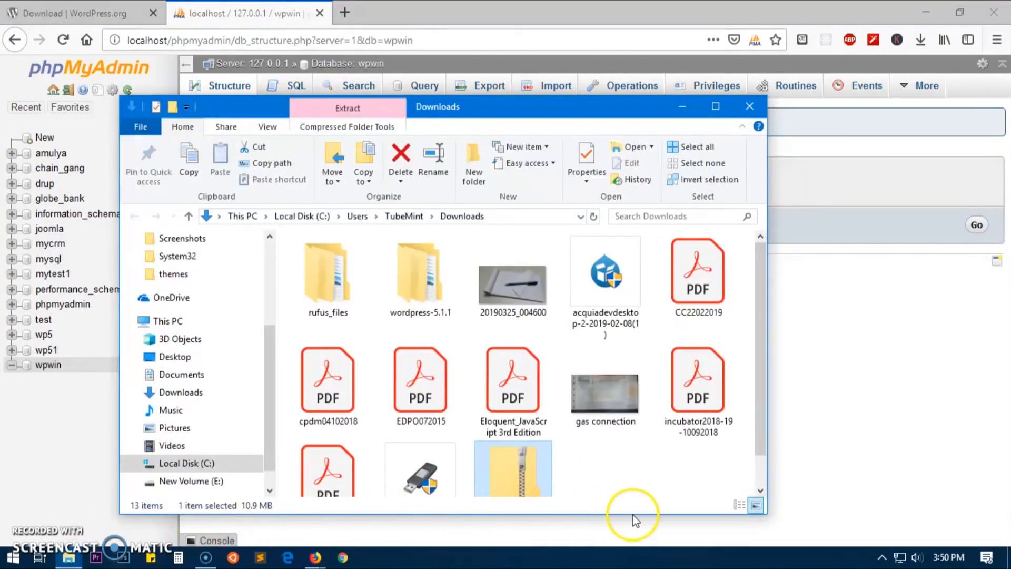
left_click(573, 469)
double_click(429, 290)
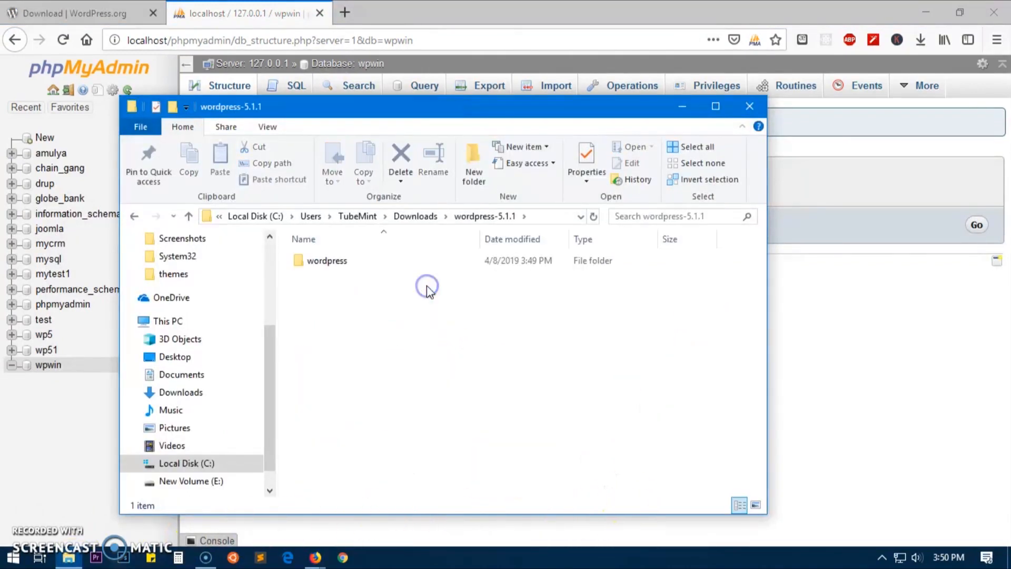
left_click(327, 262)
double_click(327, 262)
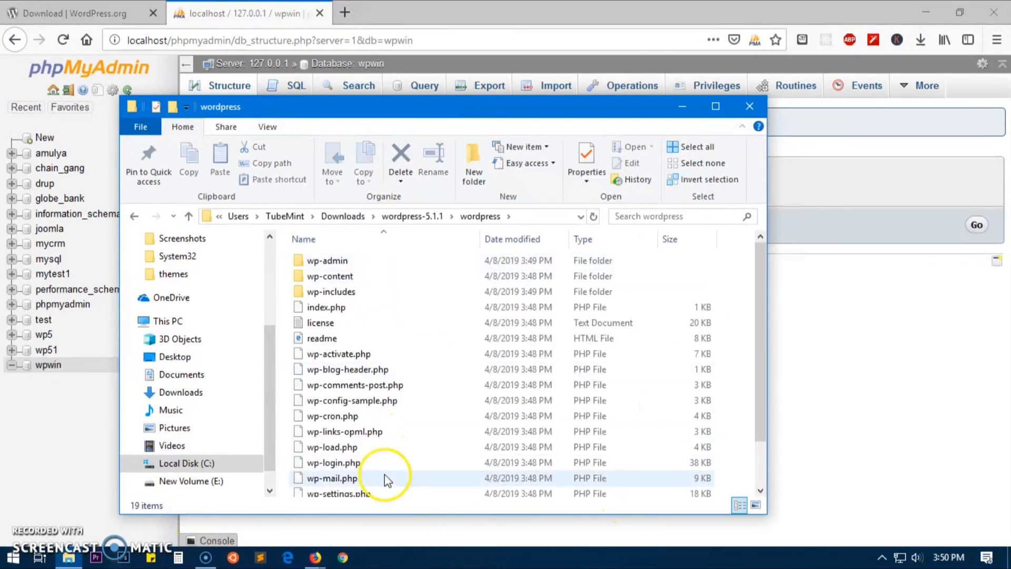
- Snap the wordpress folder window to the right half of the screen, with the browser filling the left half
left_click(716, 107)
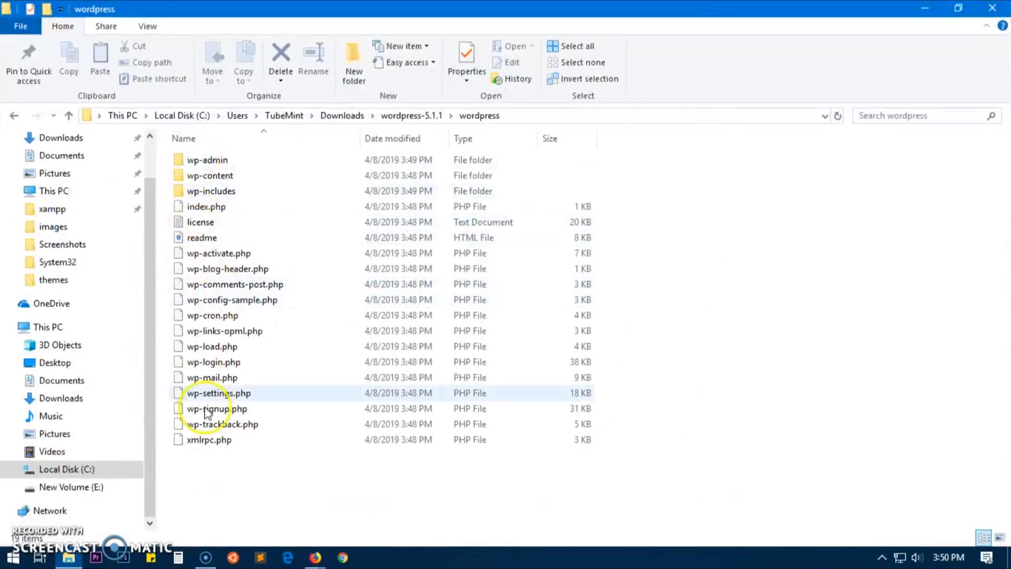
left_click_drag(531, 9, 1010, 158)
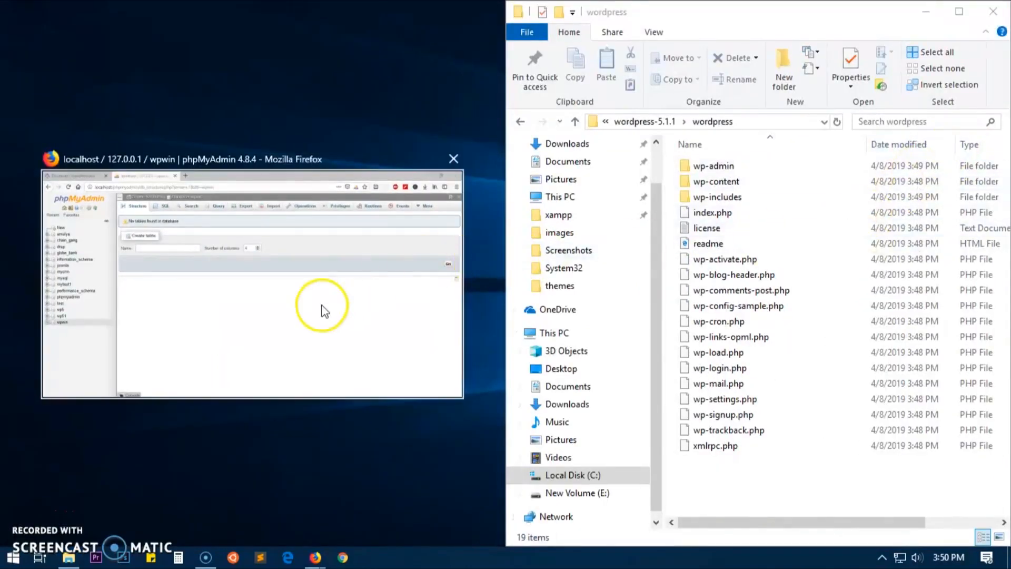
left_click(325, 309)
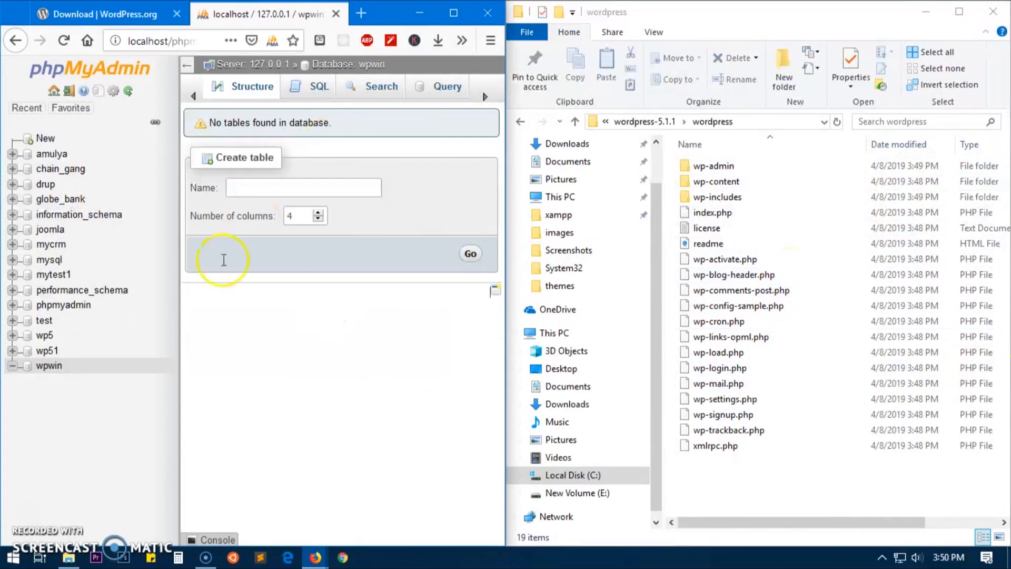
- Open a second File Explorer window and snap it to the left half, beside the wordpress folder
left_click(70, 561)
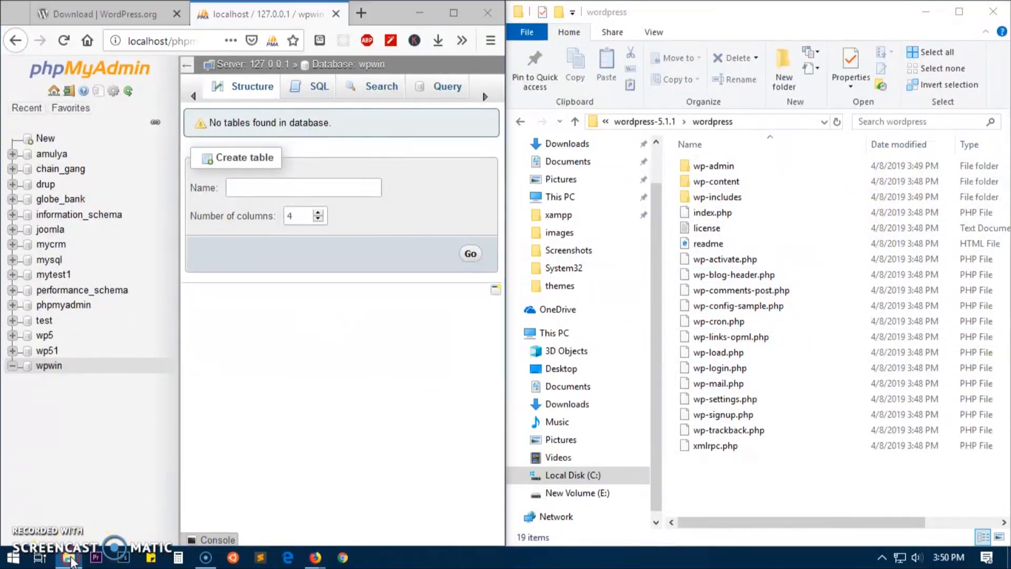
right_click(72, 562)
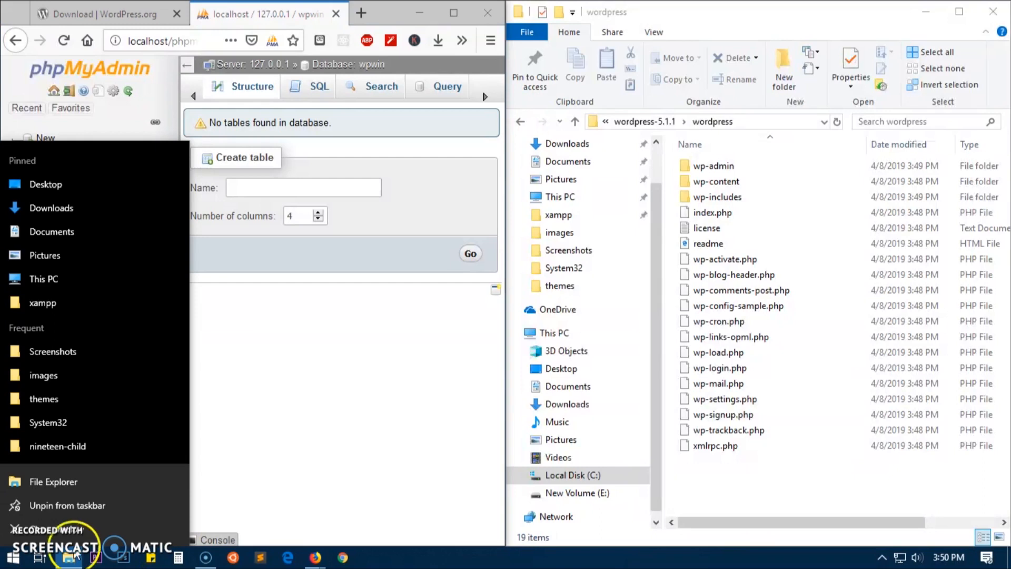
left_click(73, 482)
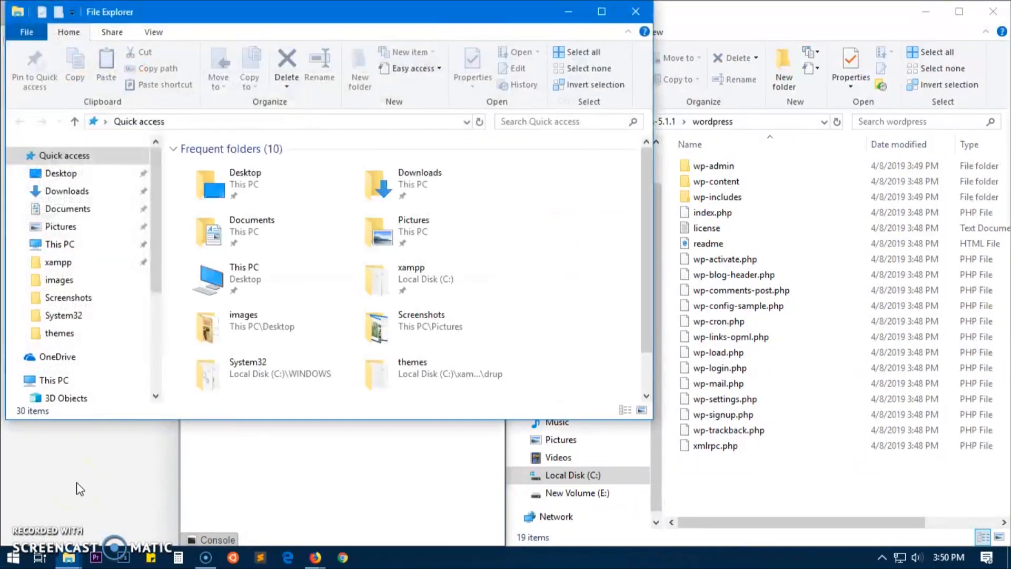
left_click_drag(500, 12, 1, 477)
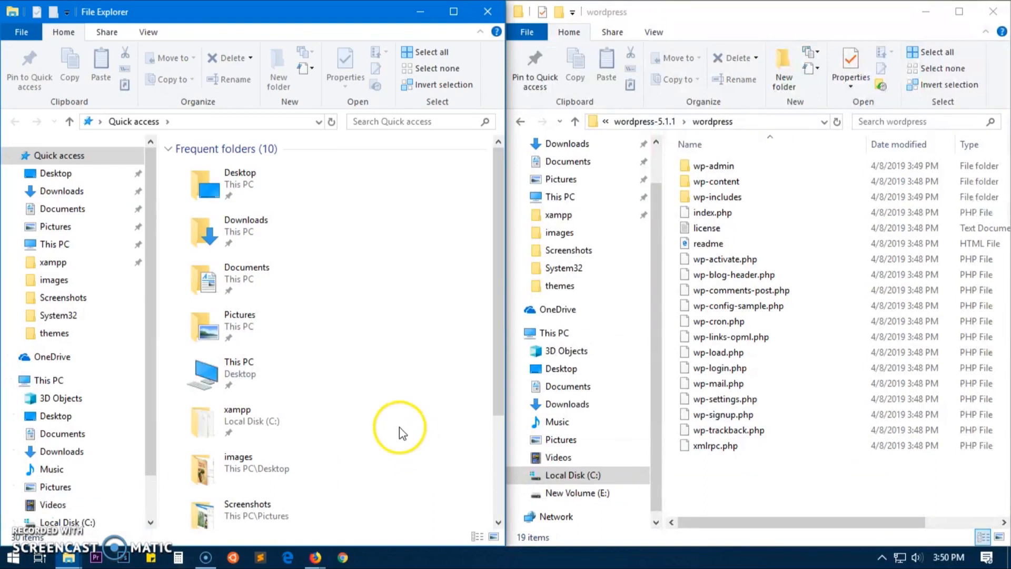
- Open Local Disk (C:) from This PC in the second File Explorer window
left_click(40, 384)
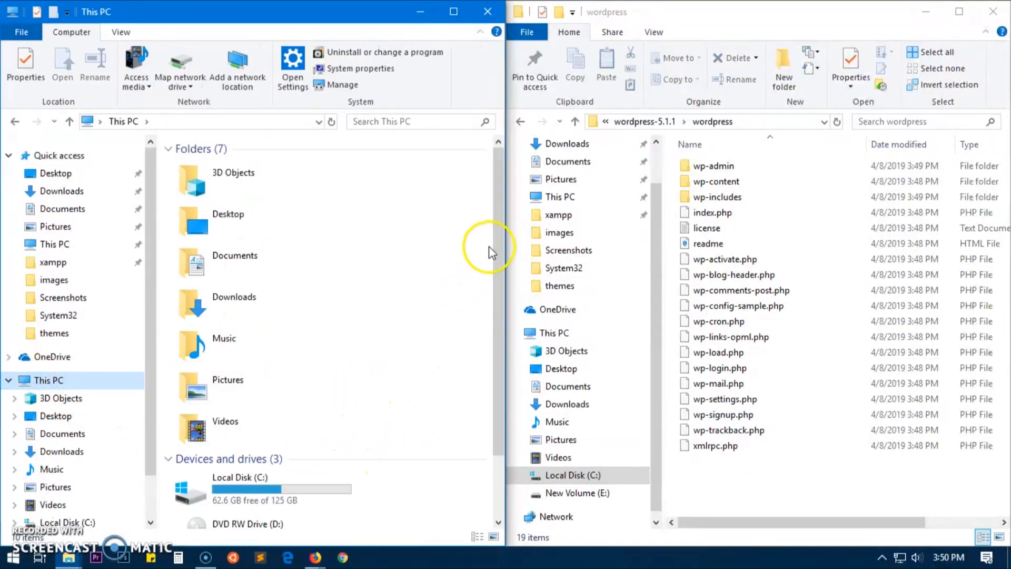
scroll(489, 247, "down", 2)
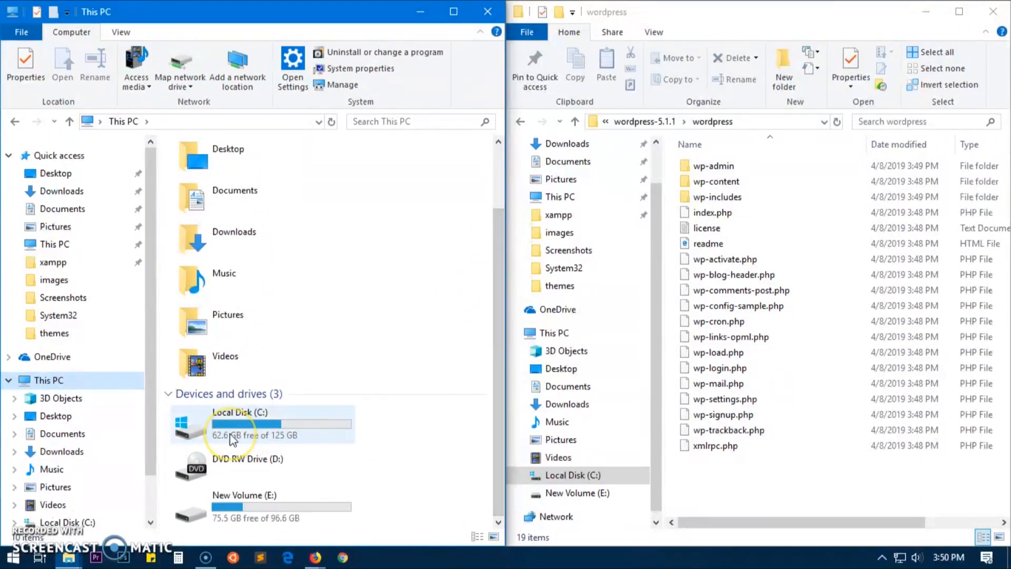
left_click(256, 427)
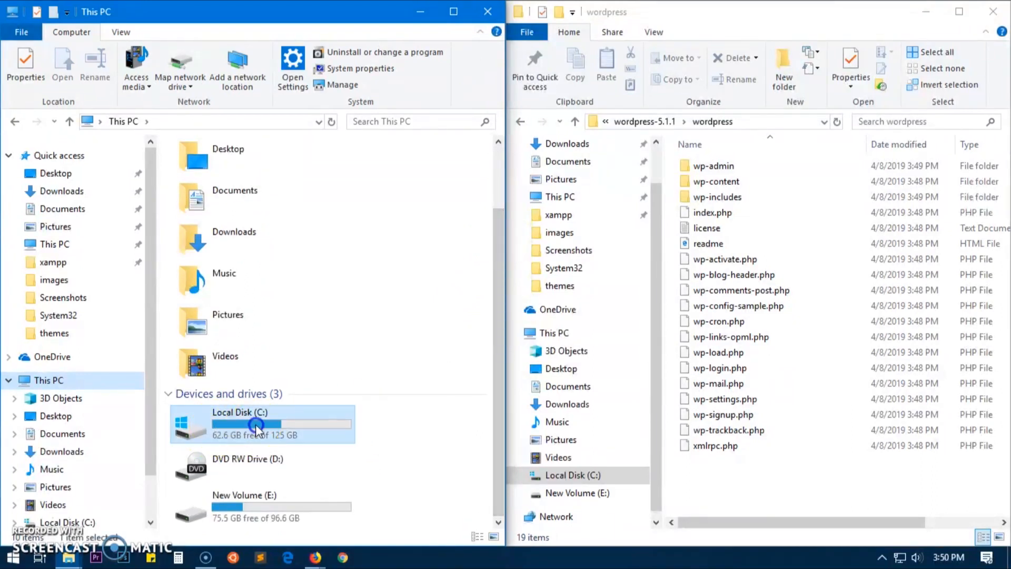
double_click(256, 426)
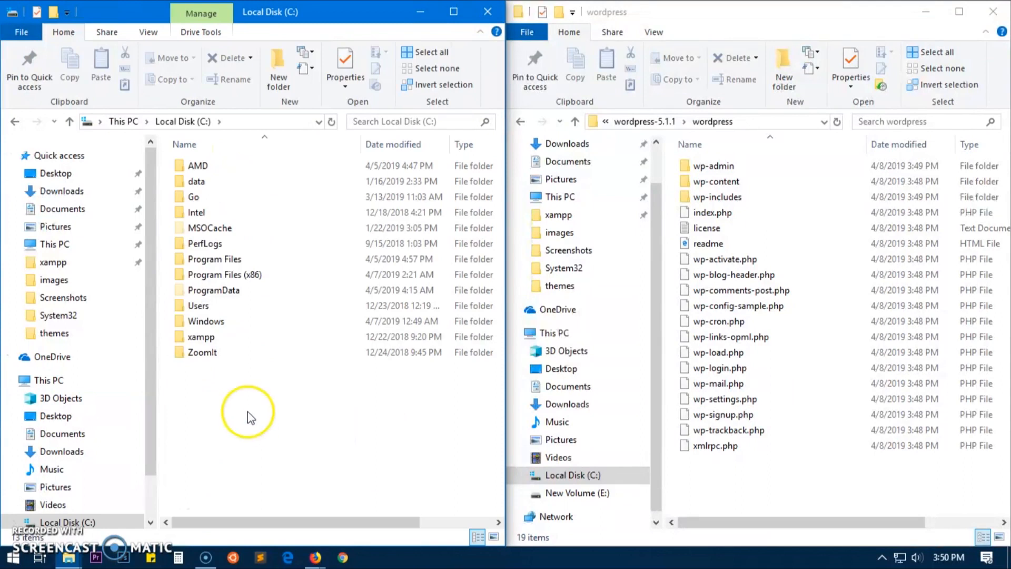
- Move the wordpress folder from Downloads\wordpress-5.1.1 into C:\xampp\htdocs
double_click(212, 342)
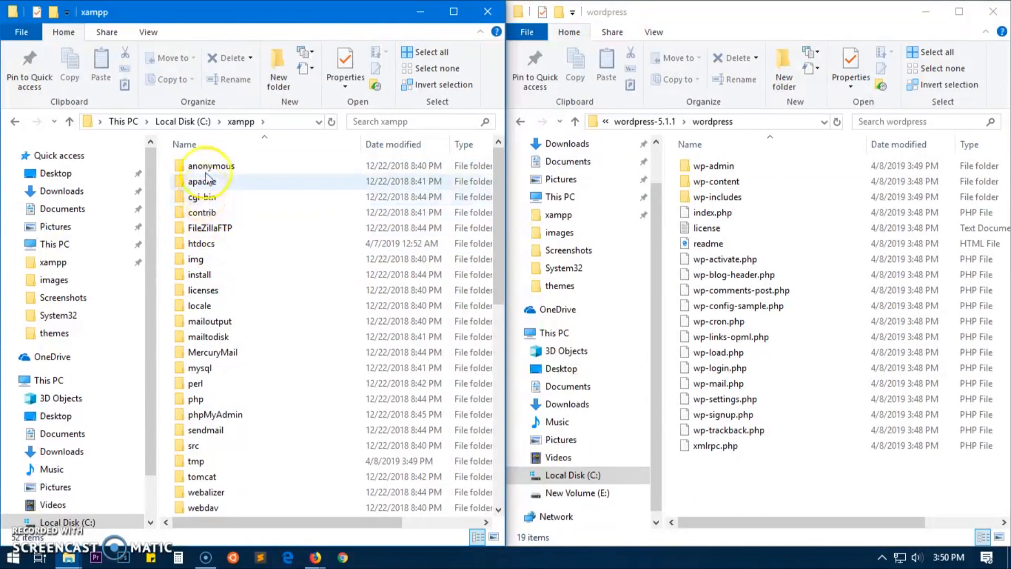
double_click(235, 243)
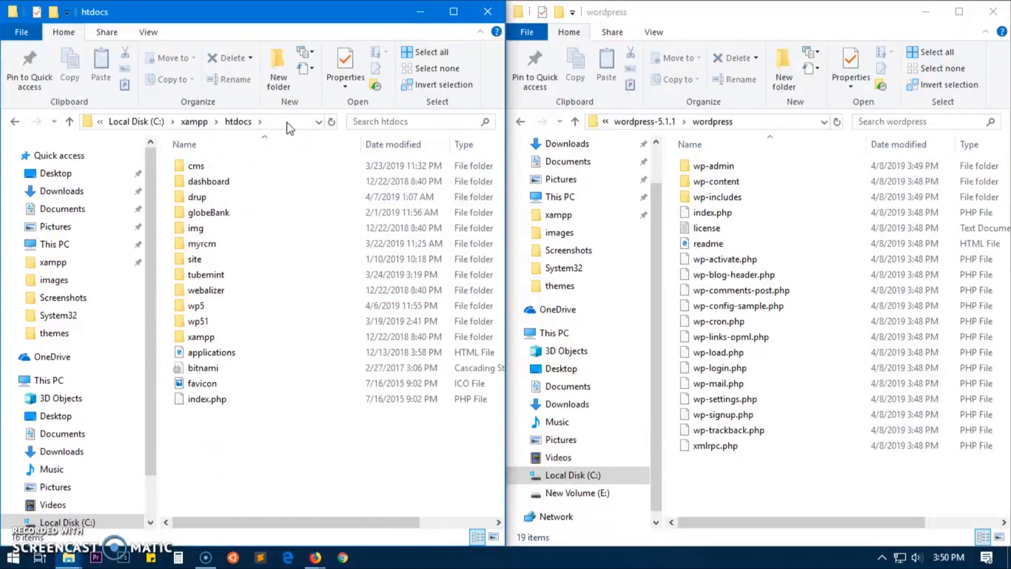
left_click(644, 121)
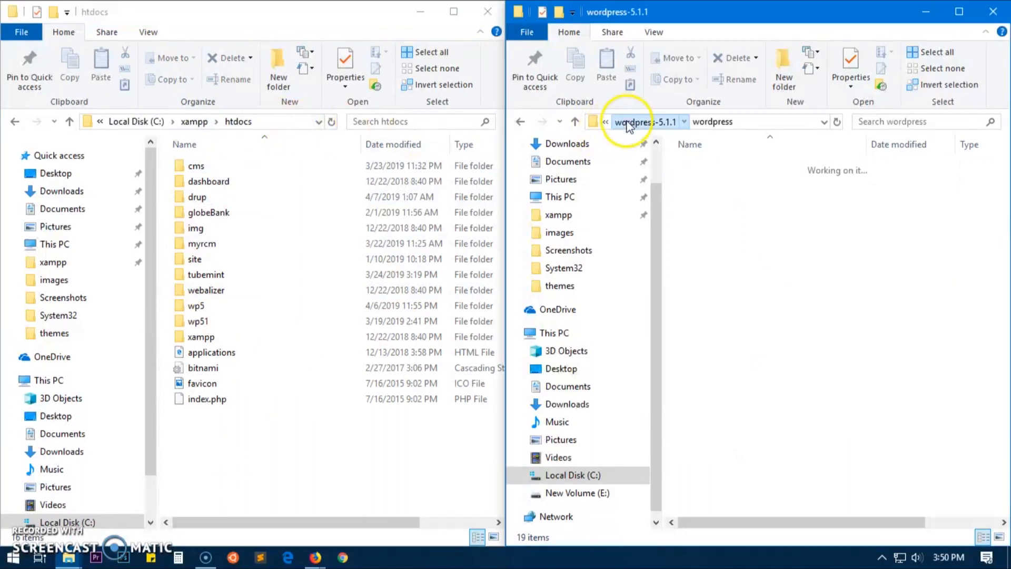
left_click_drag(708, 167, 226, 467)
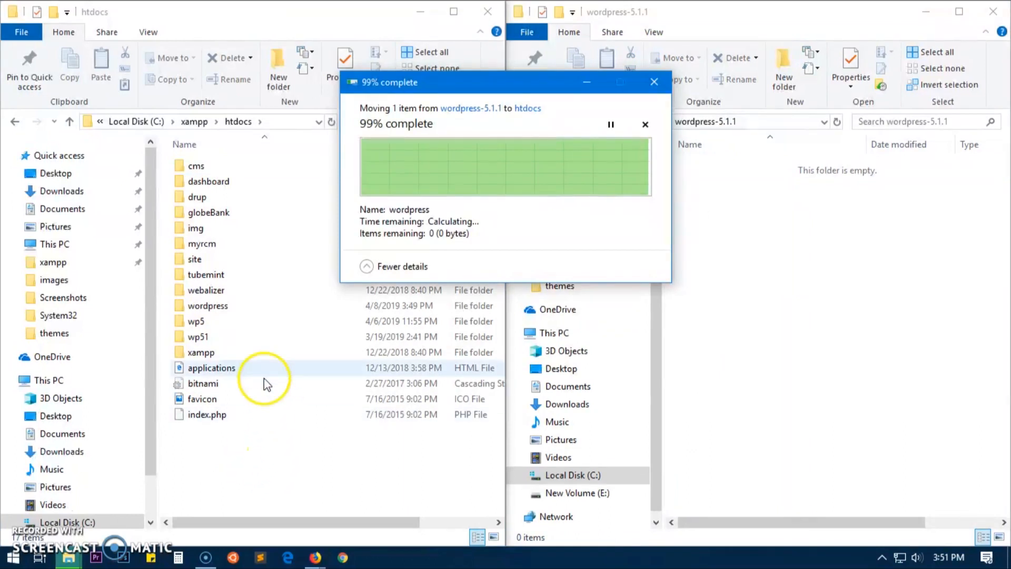
- Inspect the contents of the moved wordpress folder in htdocs, and return to htdocs
left_click(230, 307)
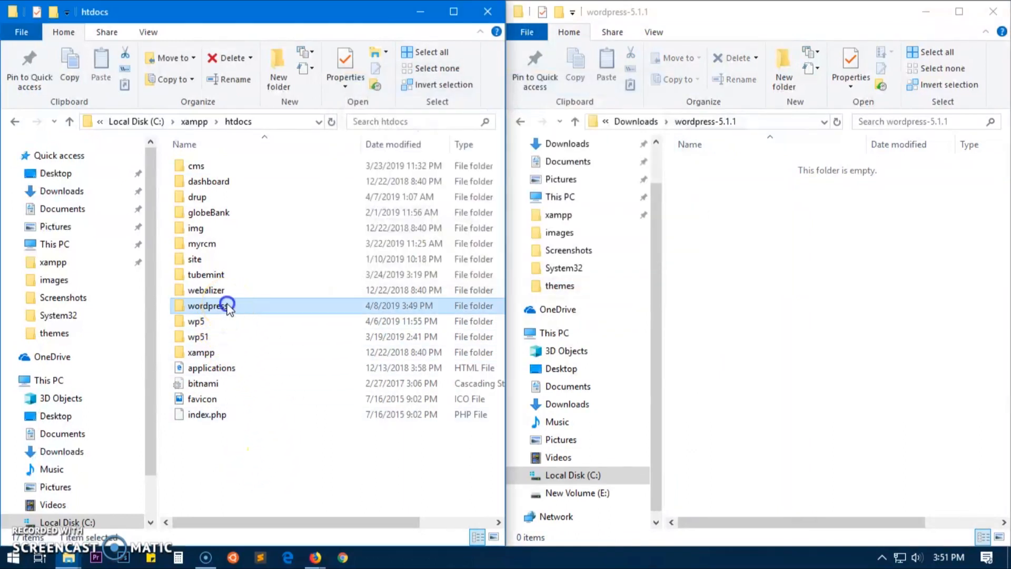
double_click(229, 308)
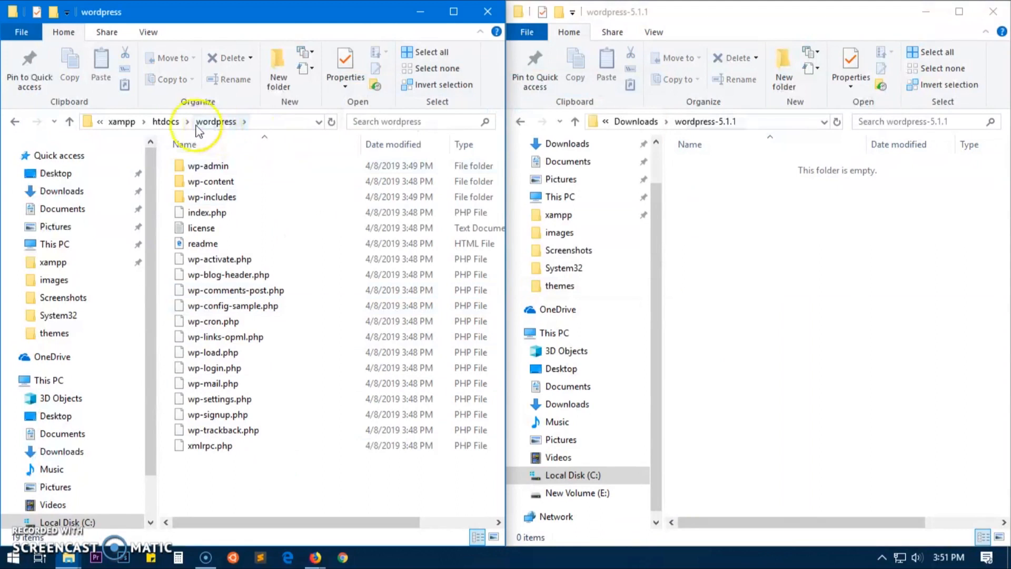
left_click(165, 122)
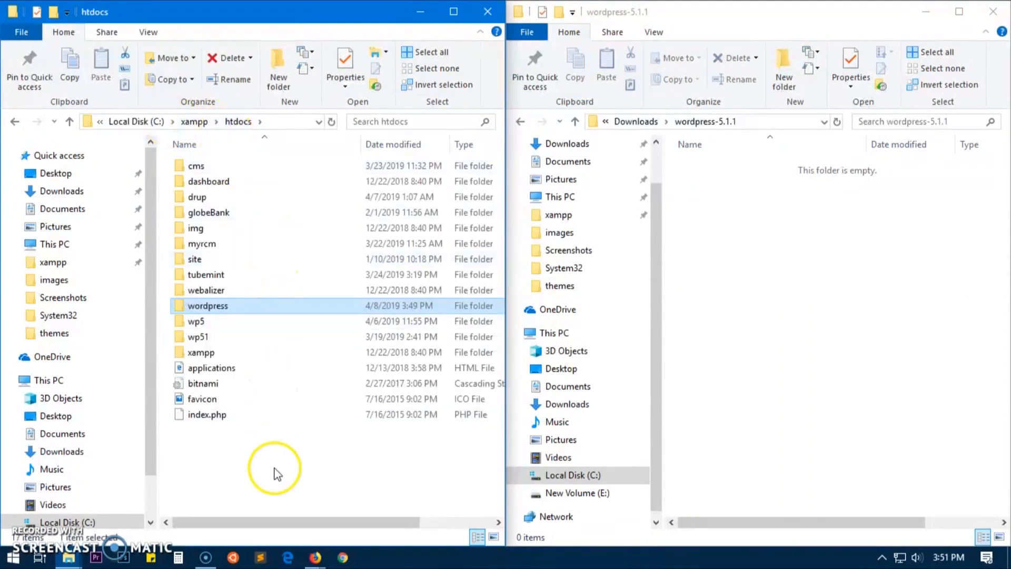
- Close both File Explorer windows and maximize the browser window showing phpMyAdmin
left_click(993, 11)
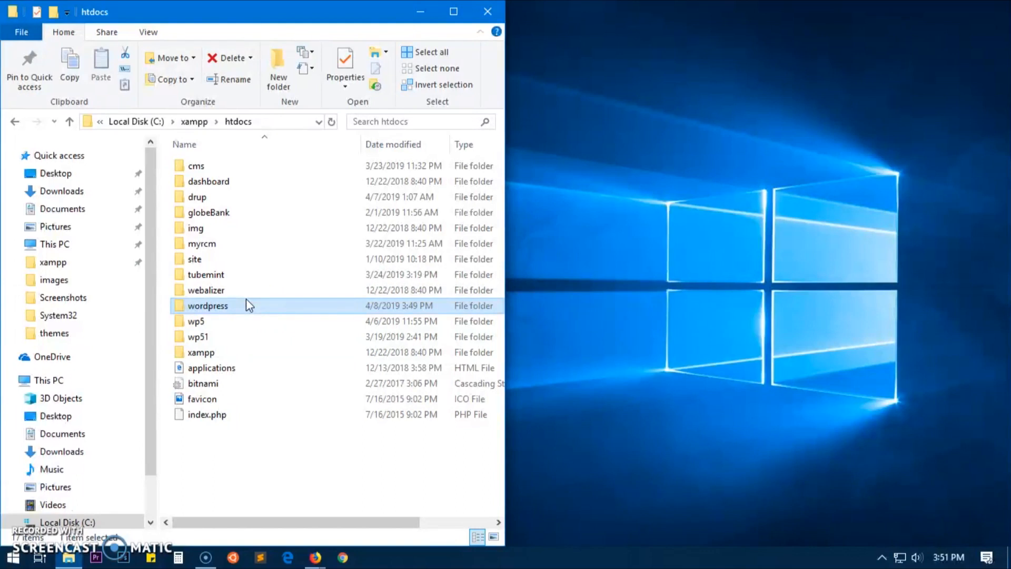
left_click(301, 468)
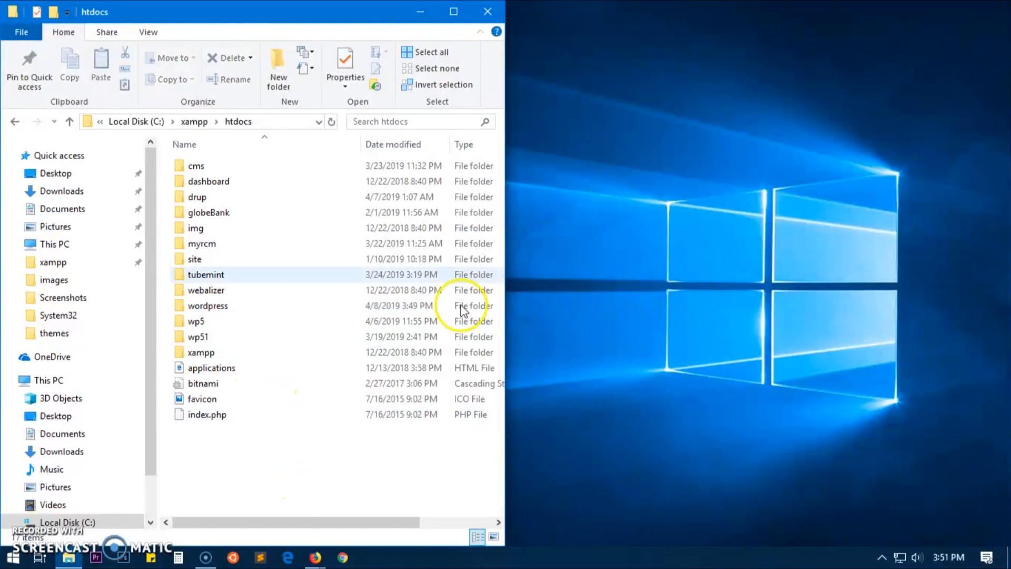
left_click(485, 14)
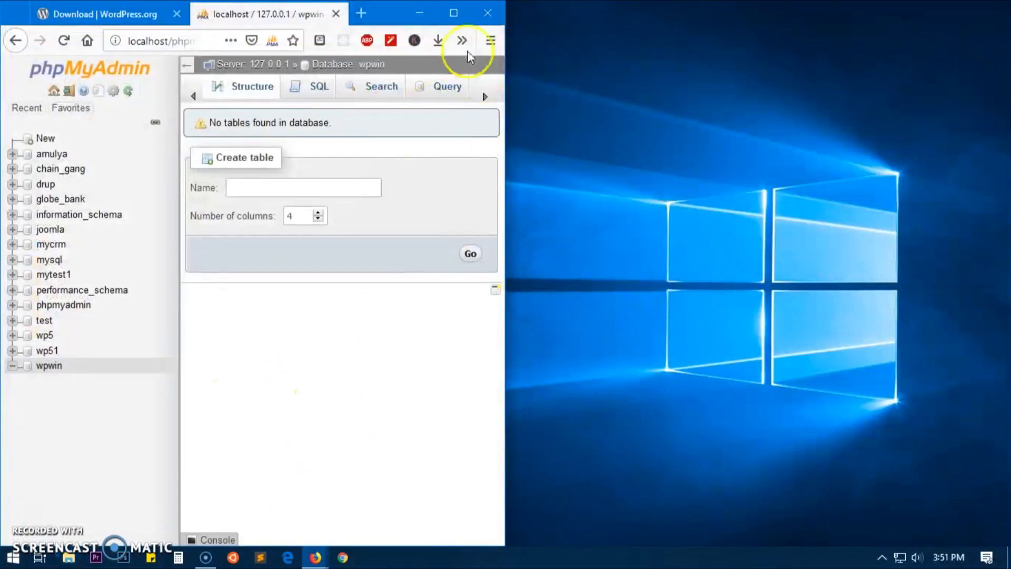
left_click(454, 14)
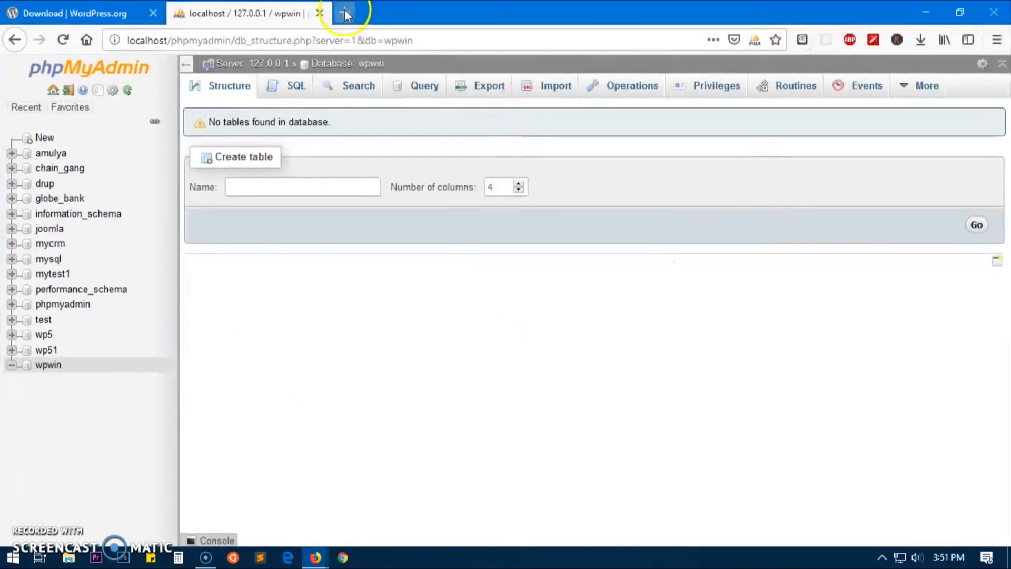
- Load localhost/wordpress in a new browser tab to start the WordPress setup
left_click(345, 11)
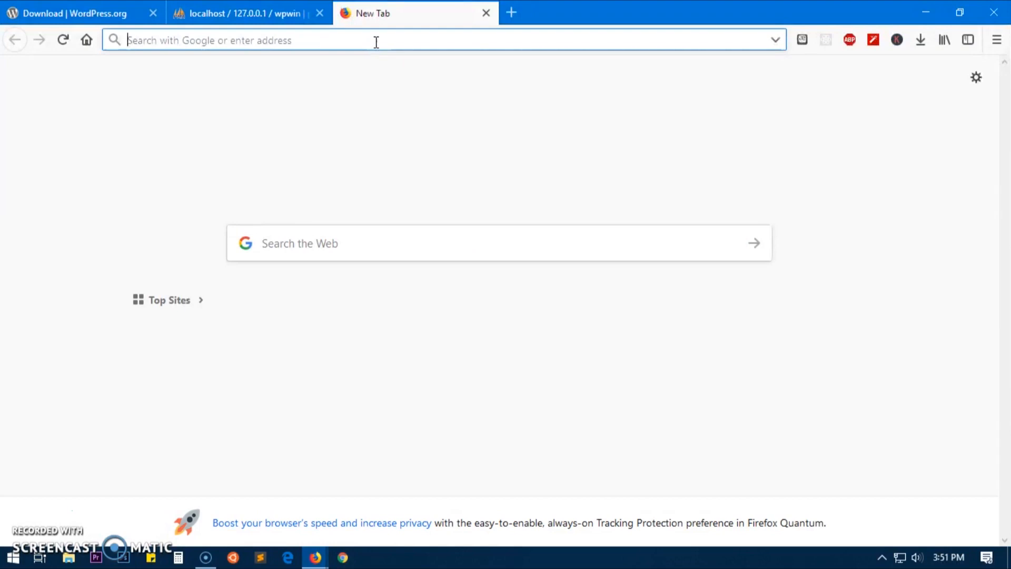
type("localhost/")
key("Return")
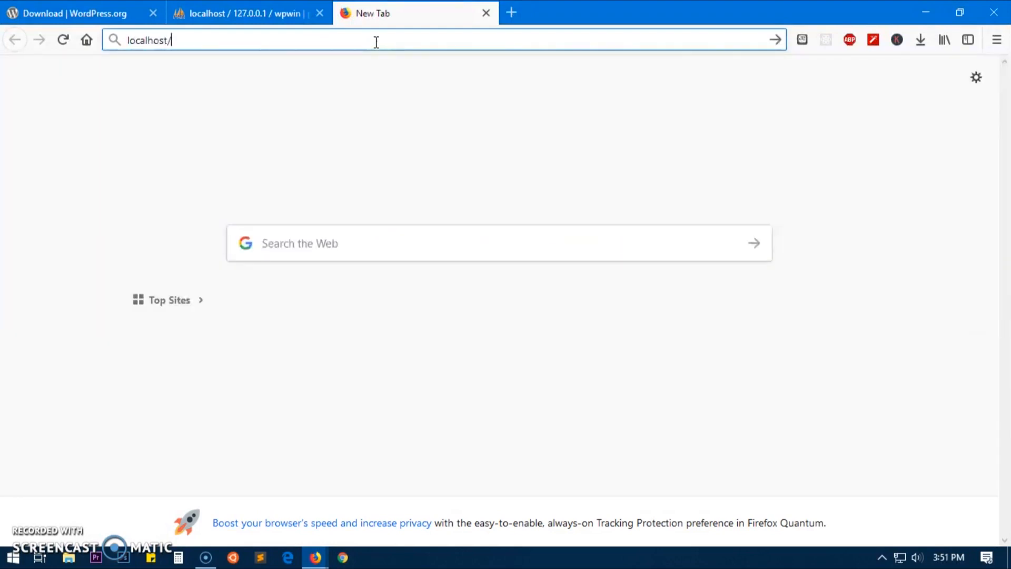
type("wo")
key("BackSpace")
type("r")
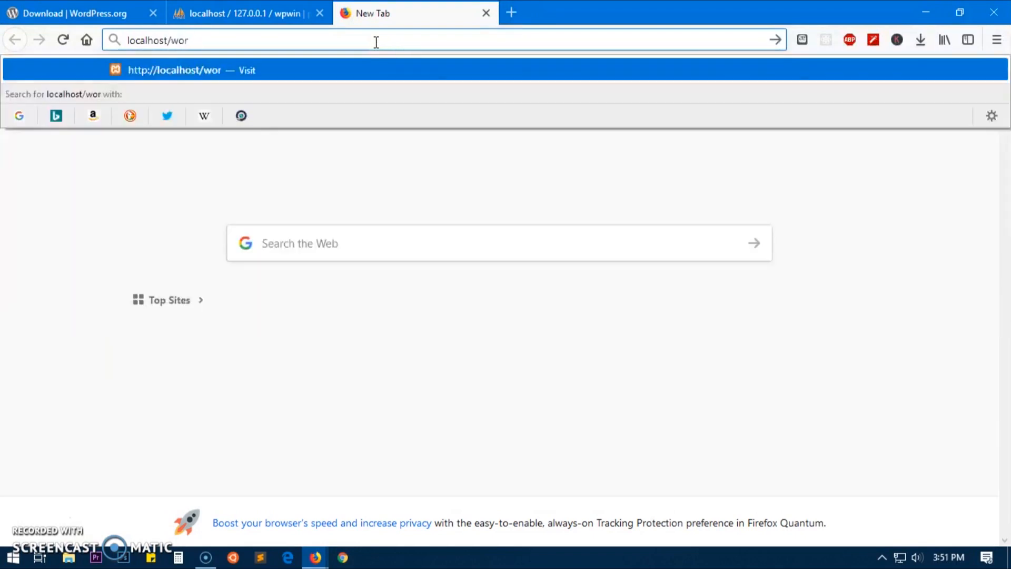
type("dpress")
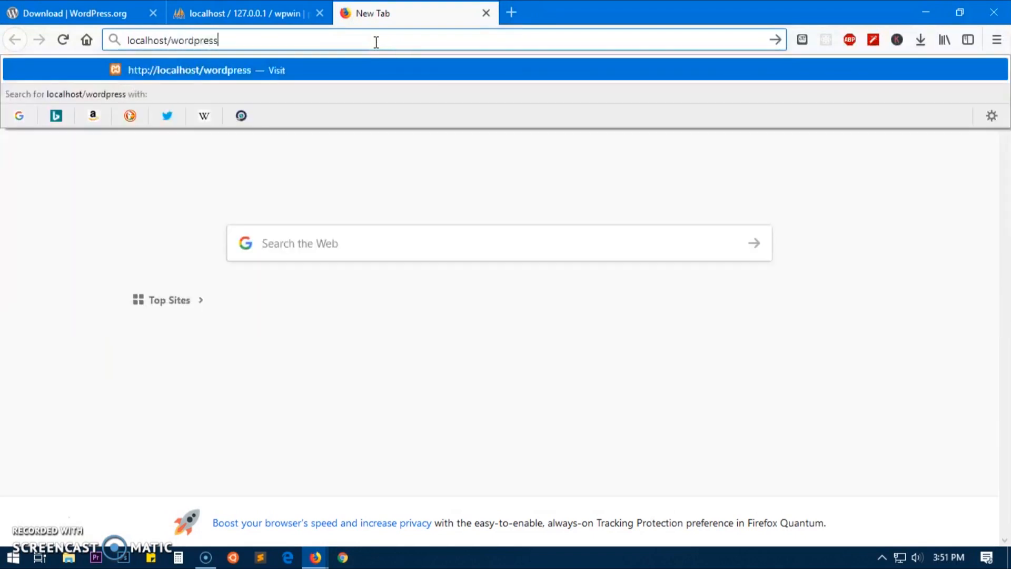
key("Return")
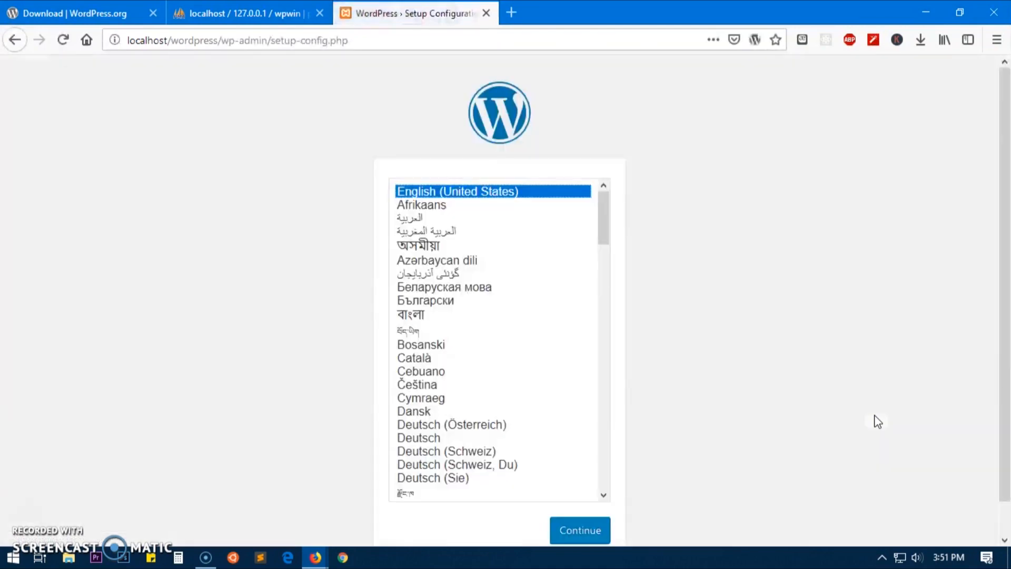
- Check the status of the Apache and MySQL services from the XAMPP notification-area menu
left_click(882, 557)
right_click(896, 503)
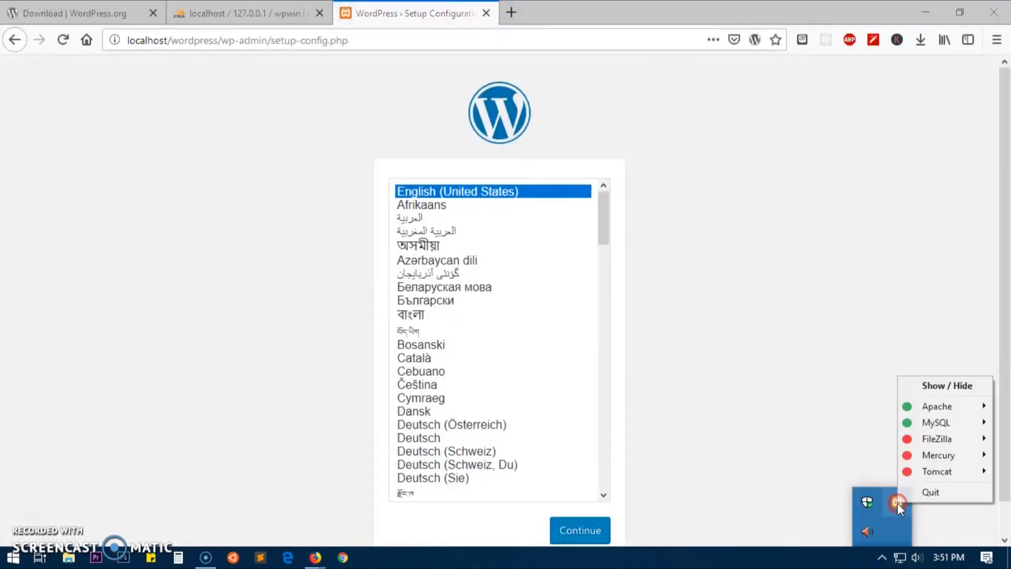
left_click(793, 295)
- Continue the setup in English (United States) and proceed past the list of required database details to the connection form
left_click(575, 540)
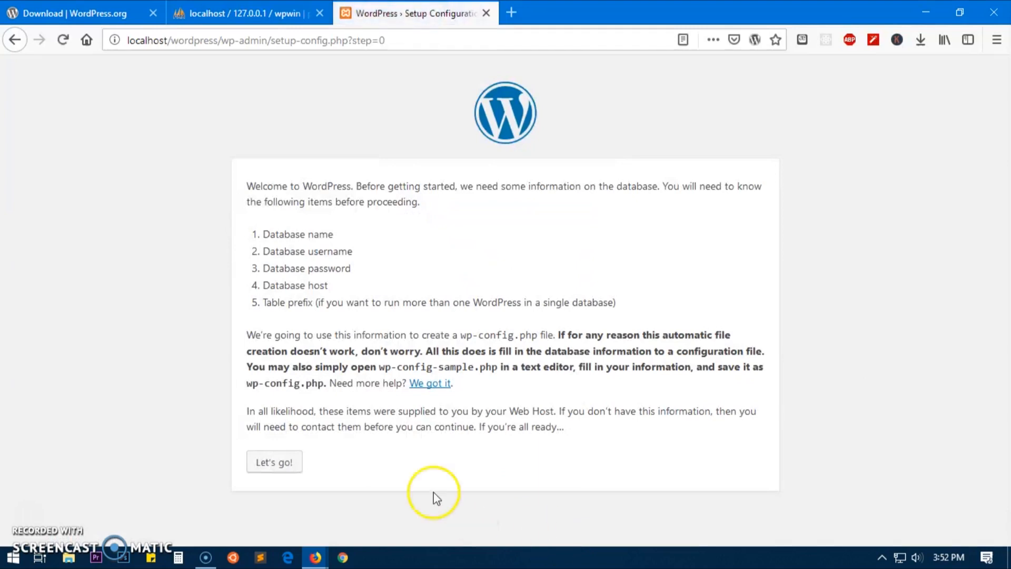
left_click_drag(253, 227, 351, 296)
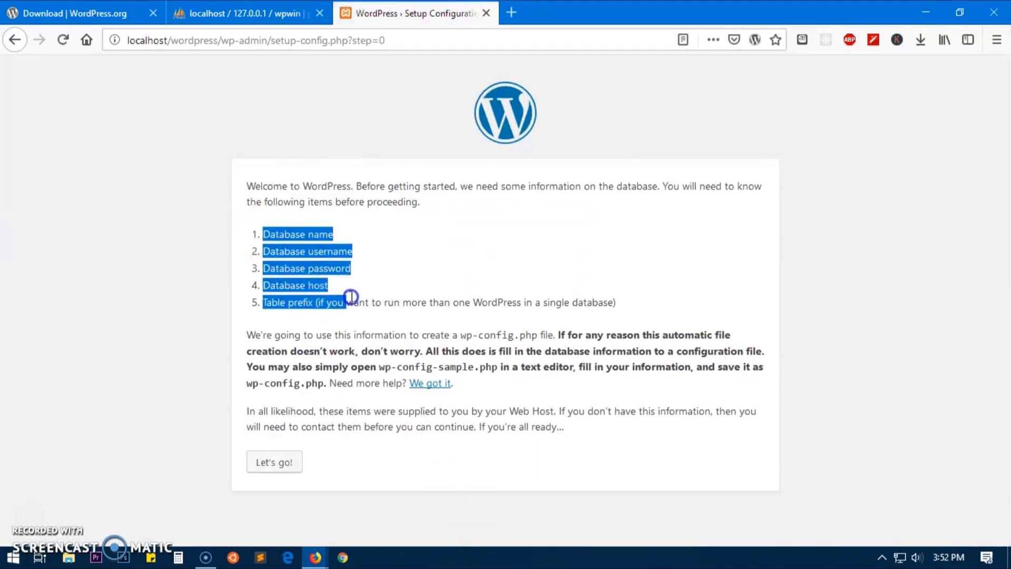
left_click(296, 292)
left_click_drag(267, 289, 390, 288)
left_click(418, 286)
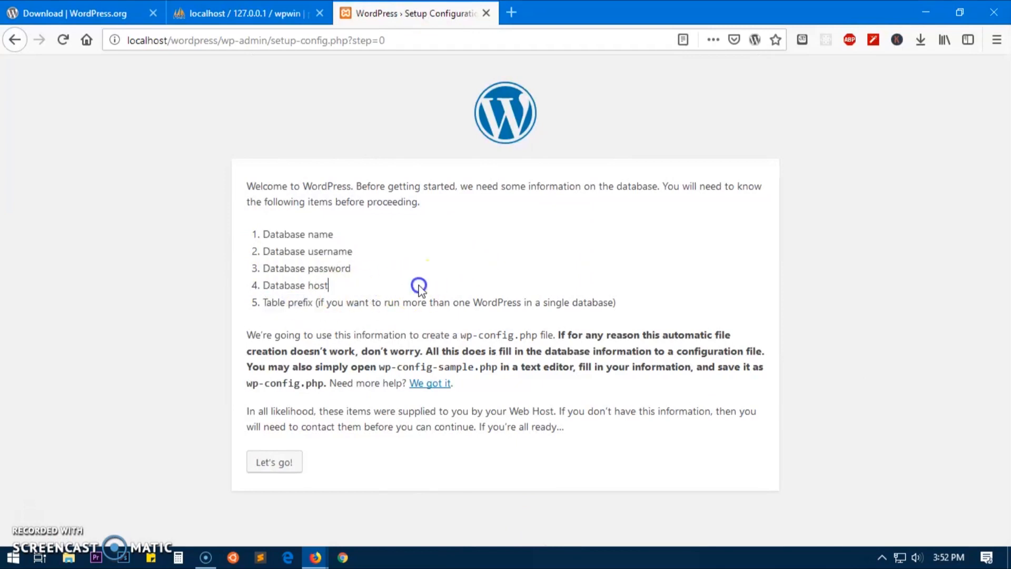
left_click(287, 466)
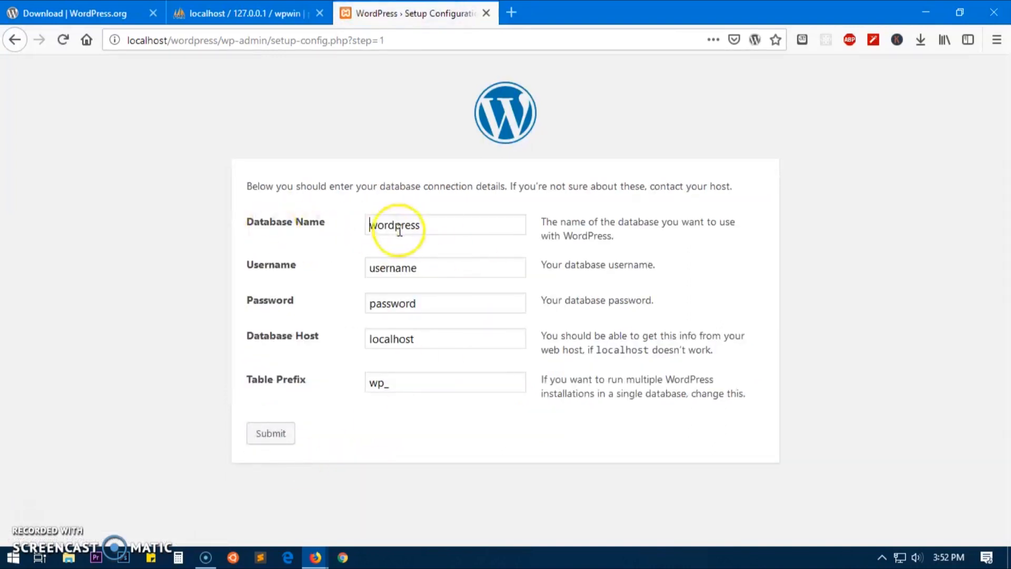
- Submit the database connection details with database name wpwin, username root and an empty password, keeping the default host and table prefix
left_click_drag(442, 226, 368, 225)
type("wpwin")
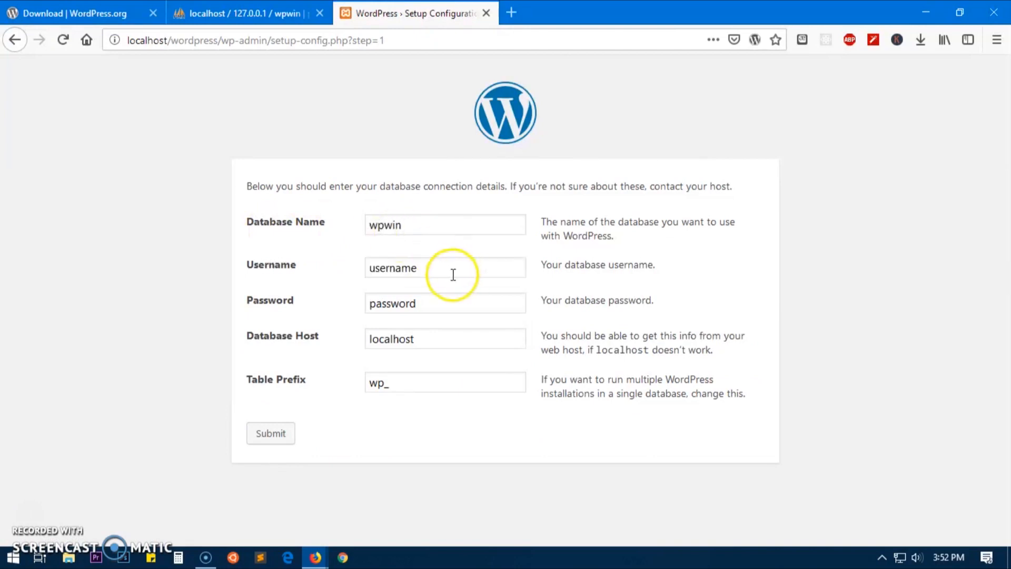
left_click_drag(447, 267, 279, 262)
key("BackSpace")
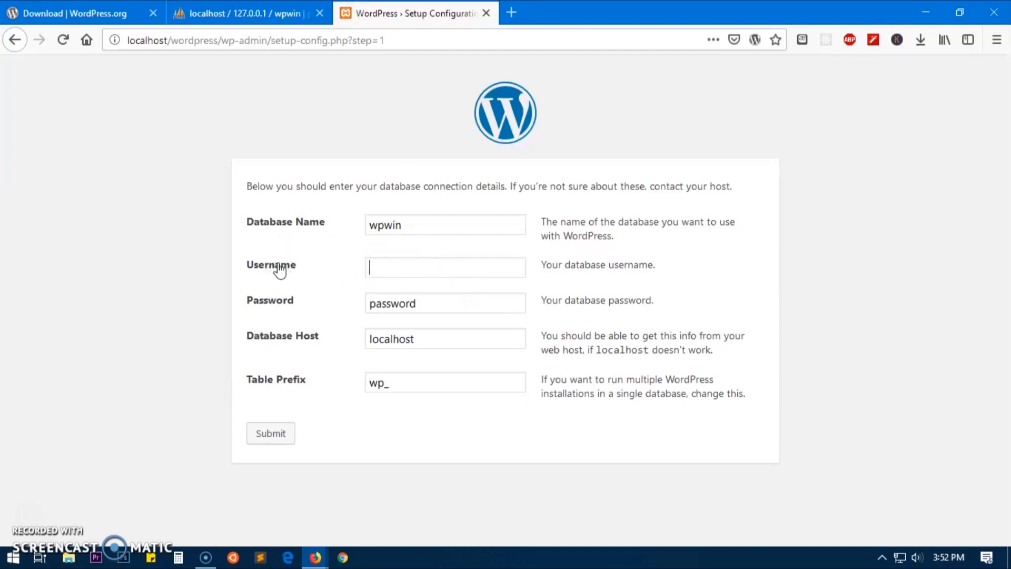
type("r")
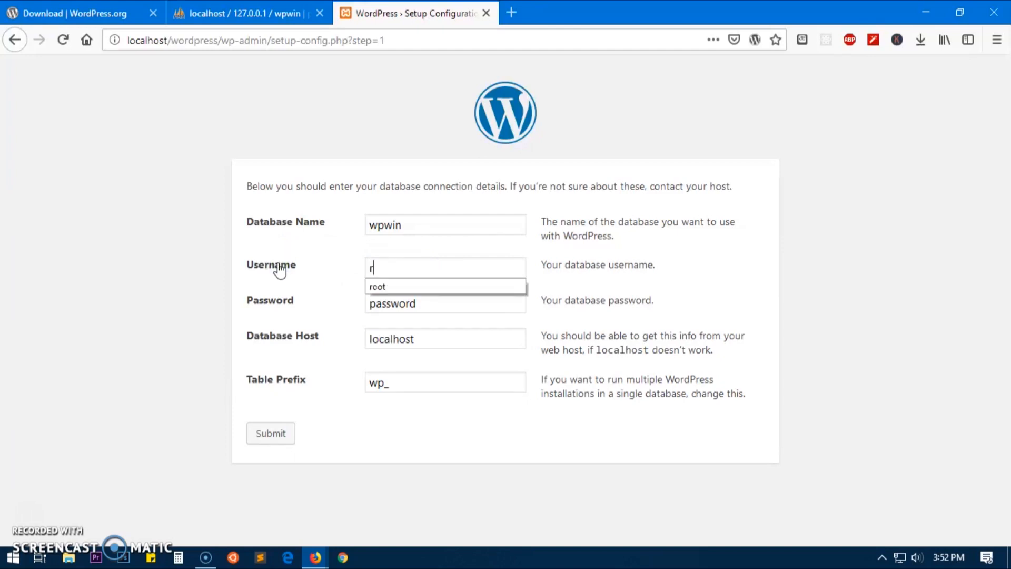
left_click(167, 226)
left_click_drag(460, 304, 316, 298)
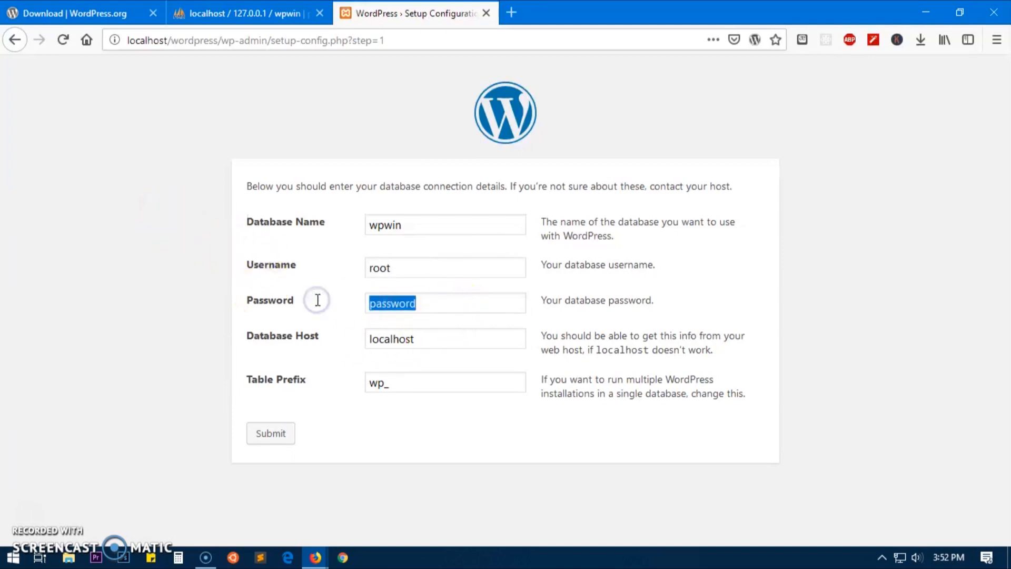
key("BackSpace")
left_click(142, 354)
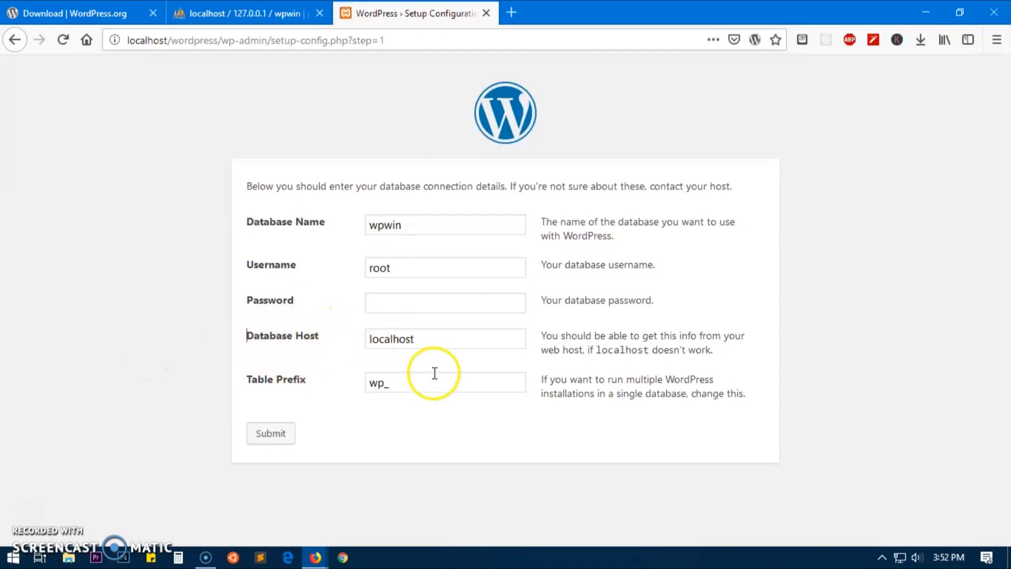
left_click(270, 436)
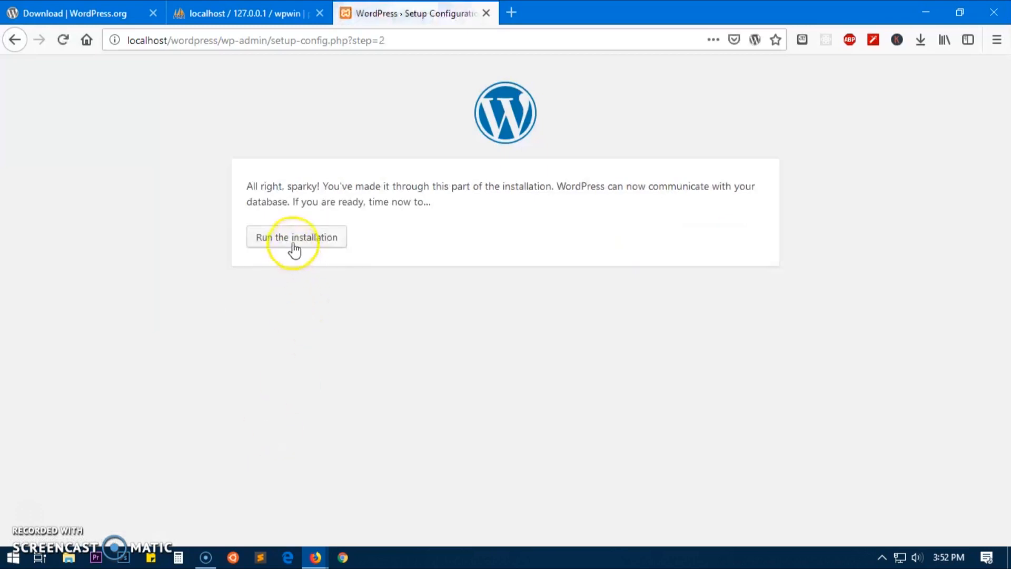
- Run the WordPress installation, and enter WPWIN as the site title and admin as the username
left_click_drag(247, 186, 539, 197)
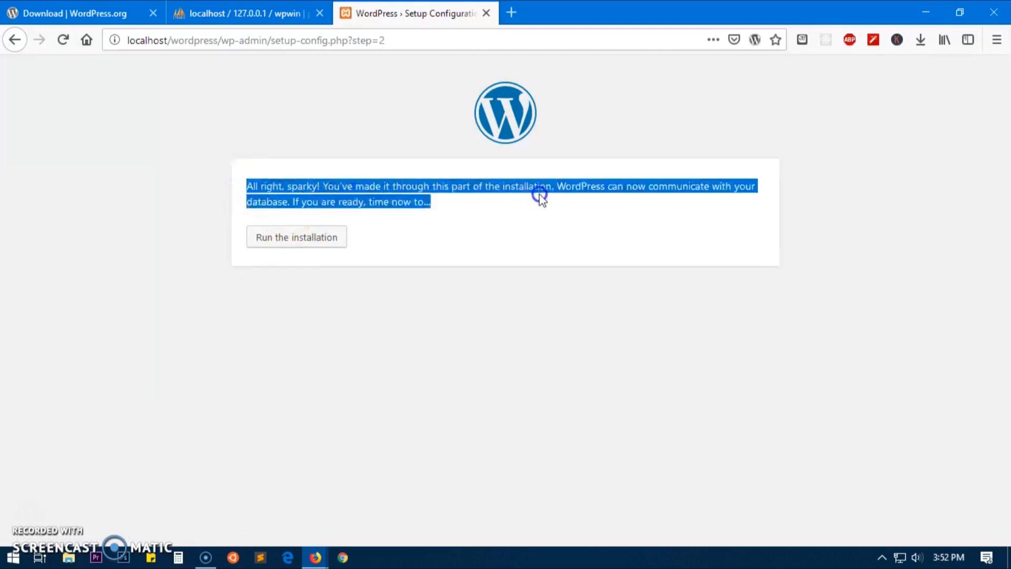
left_click(315, 248)
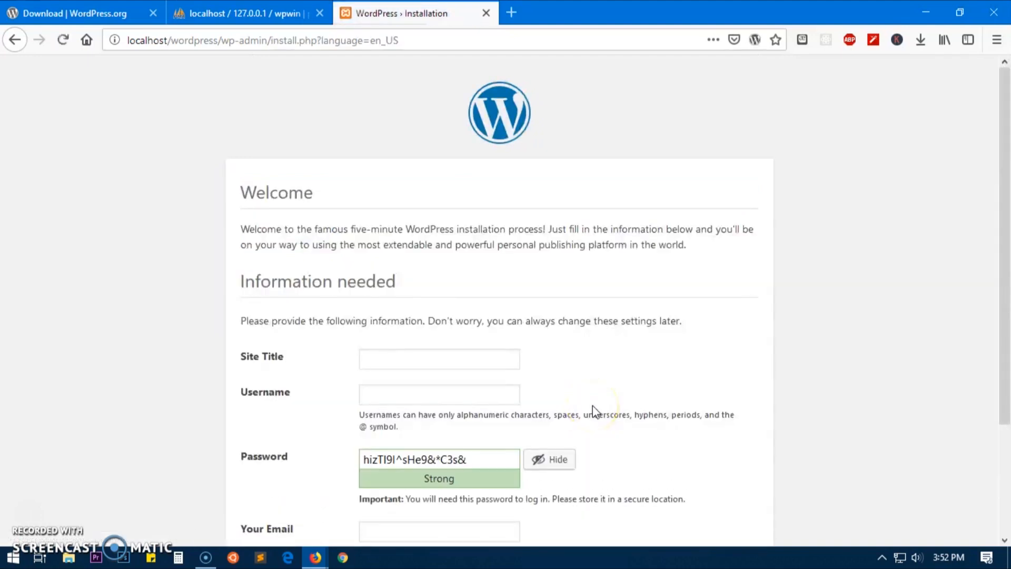
scroll(767, 315, "down", 3)
left_click(415, 219)
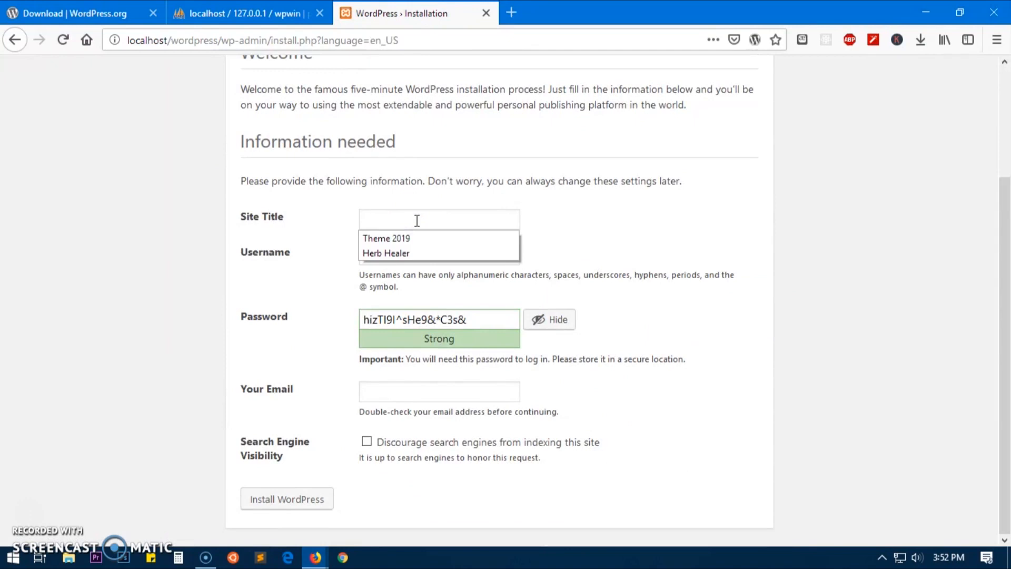
type("WP")
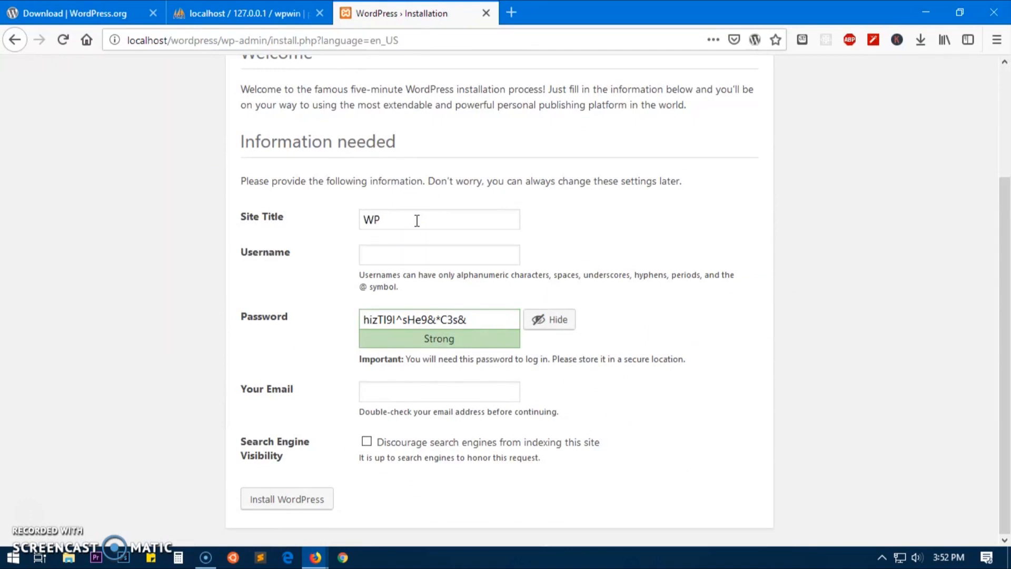
type("adm")
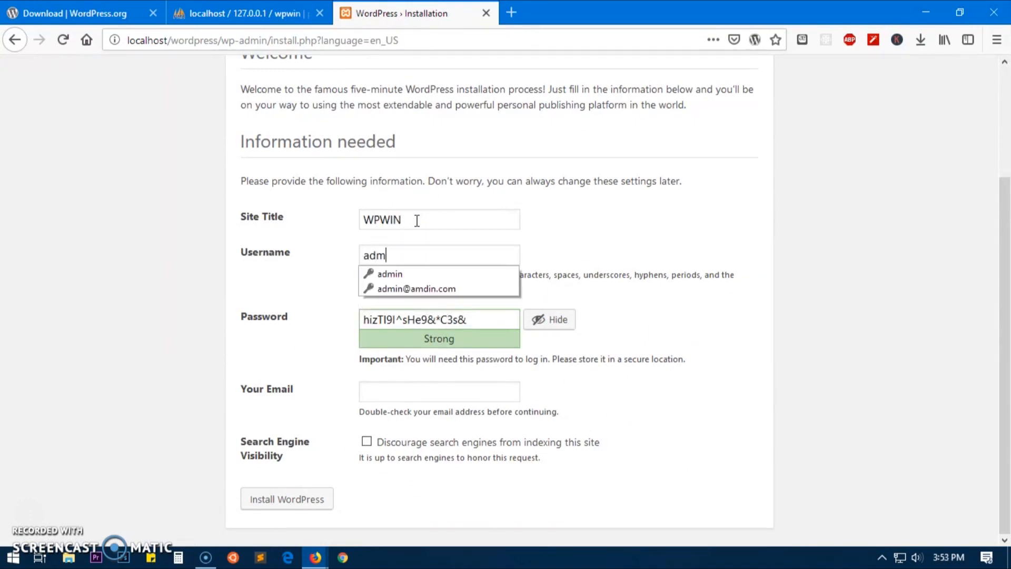
type("in")
- Replace the generated password with the chosen admin account password and confirm the use of a weak password
key("Tab")
key("BackSpace")
key("BackSpace")
key("BackSpace")
key("BackSpace")
key("BackSpace")
key("BackSpace")
key("BackSpace")
key("BackSpace")
key("BackSpace")
key("BackSpace")
key("BackSpace")
key("BackSpace")
type("a")
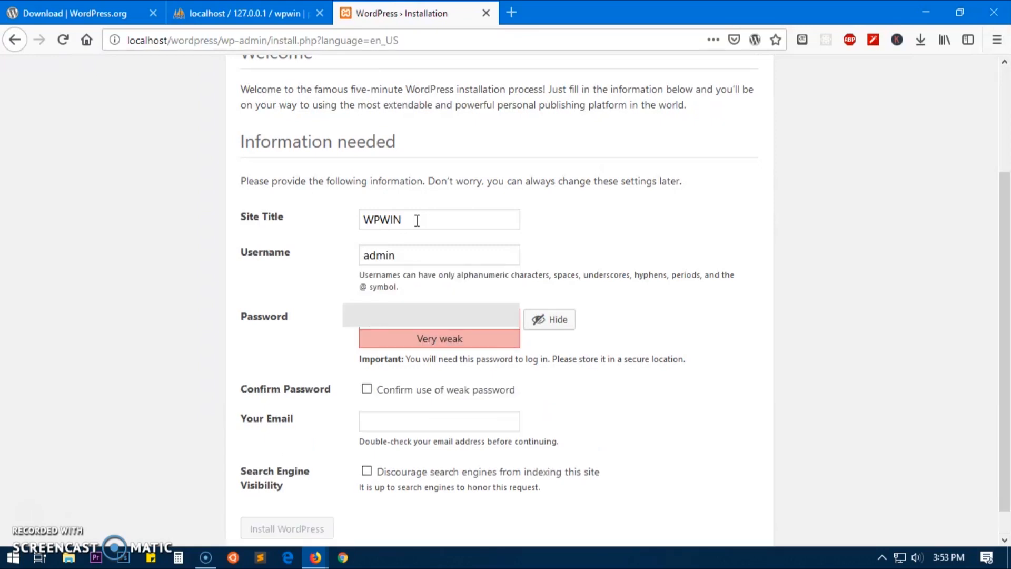
key("Tab")
key("shift+Tab")
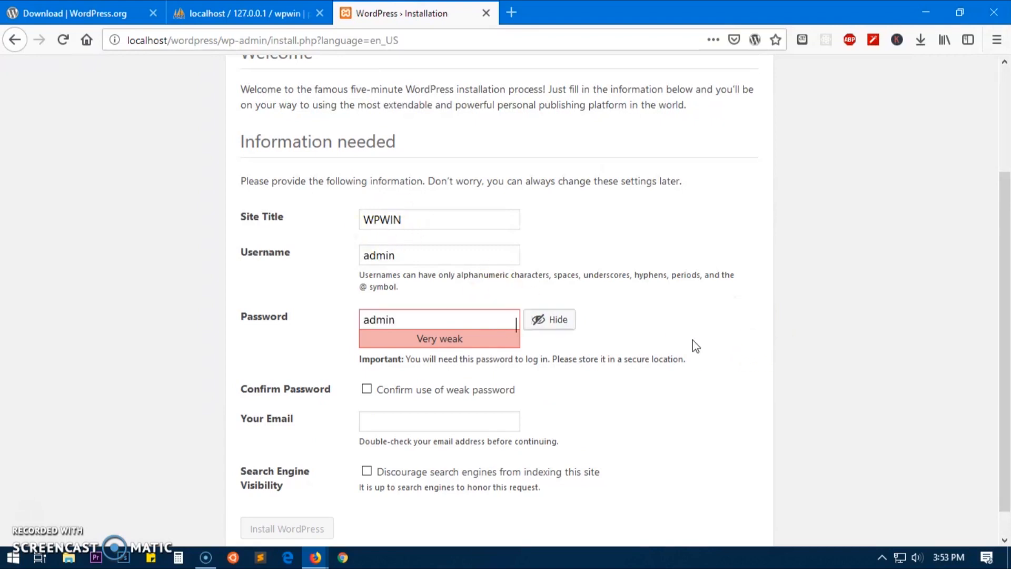
left_click(367, 389)
- Enter the admin contact's e-mail, discourage search engines from indexing the site, install WordPress and update the browser's saved login
left_click(397, 427)
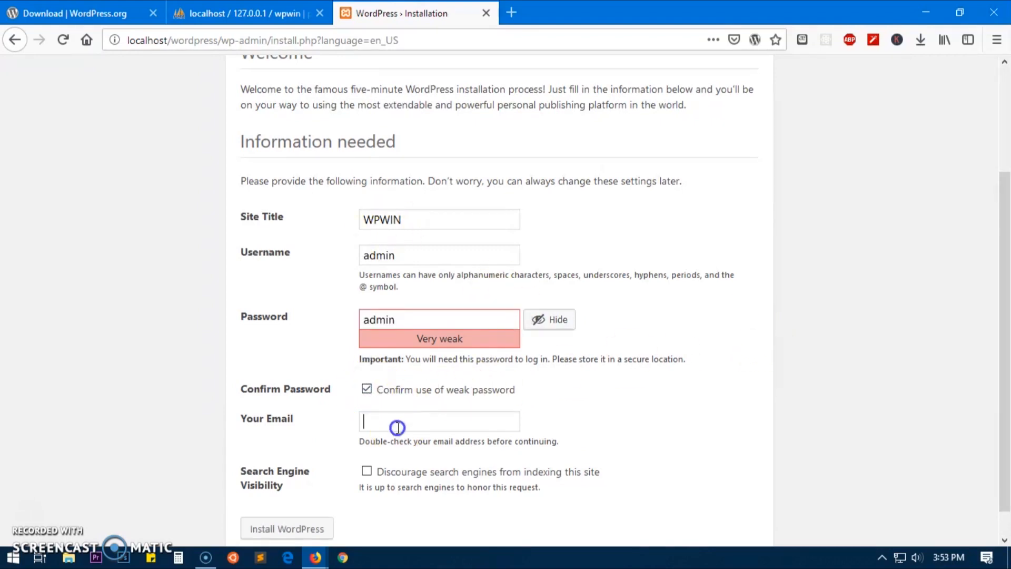
type("a")
left_click(489, 440)
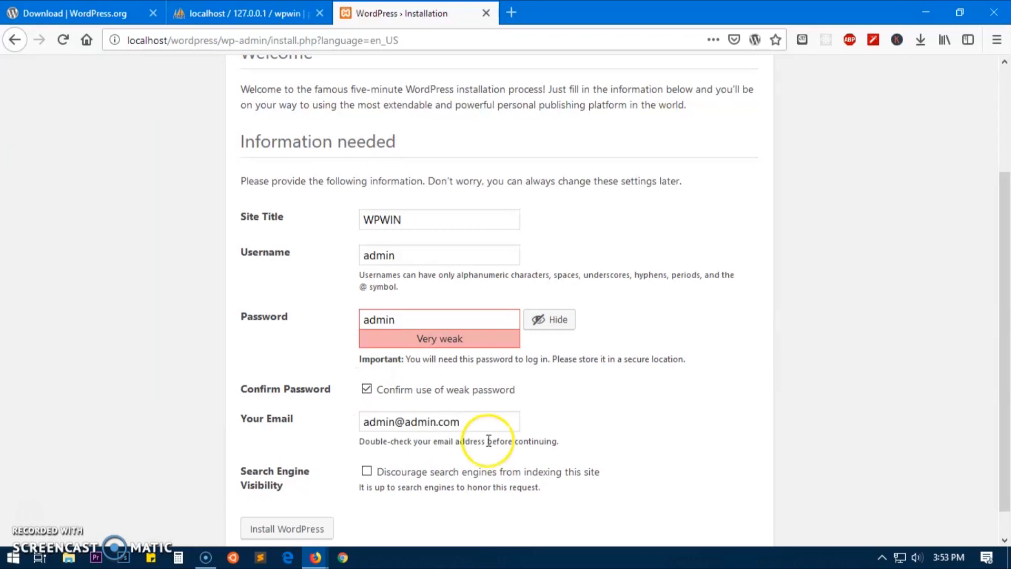
left_click(367, 471)
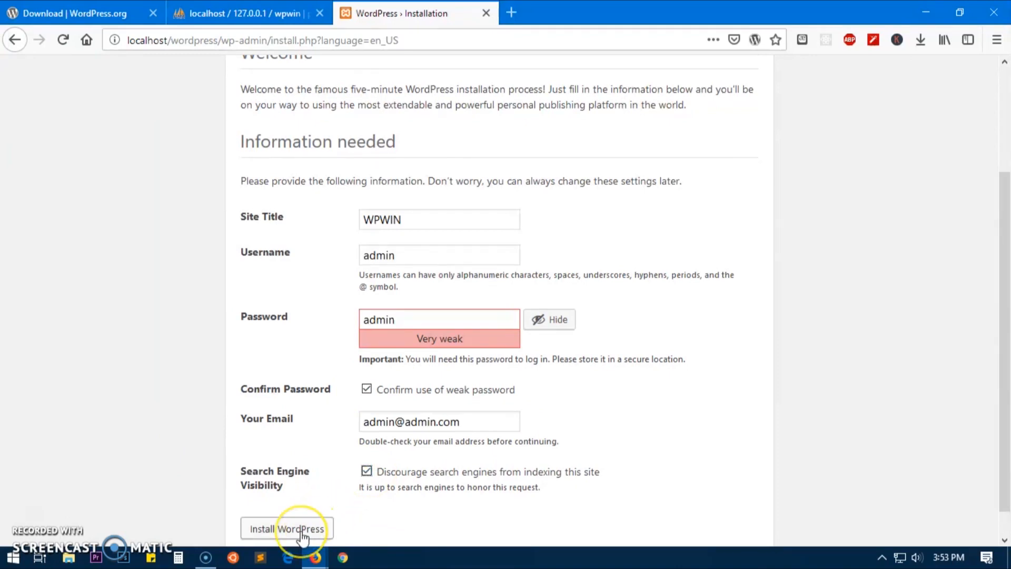
left_click(302, 531)
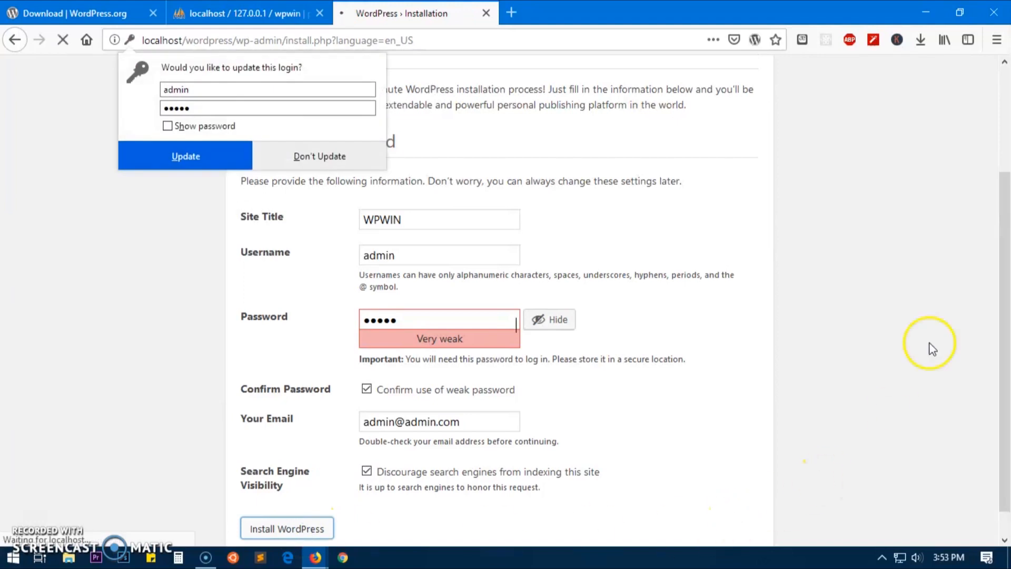
left_click(235, 155)
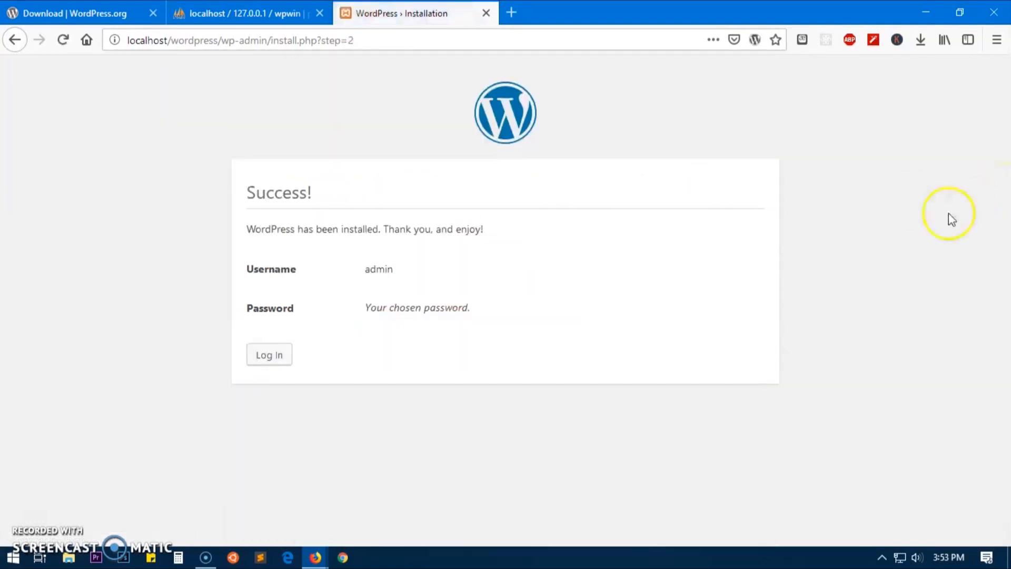
- Proceed from the installation success page and log in as admin with the saved password and Remember Me enabled
left_click_drag(248, 210, 384, 187)
left_click(551, 185)
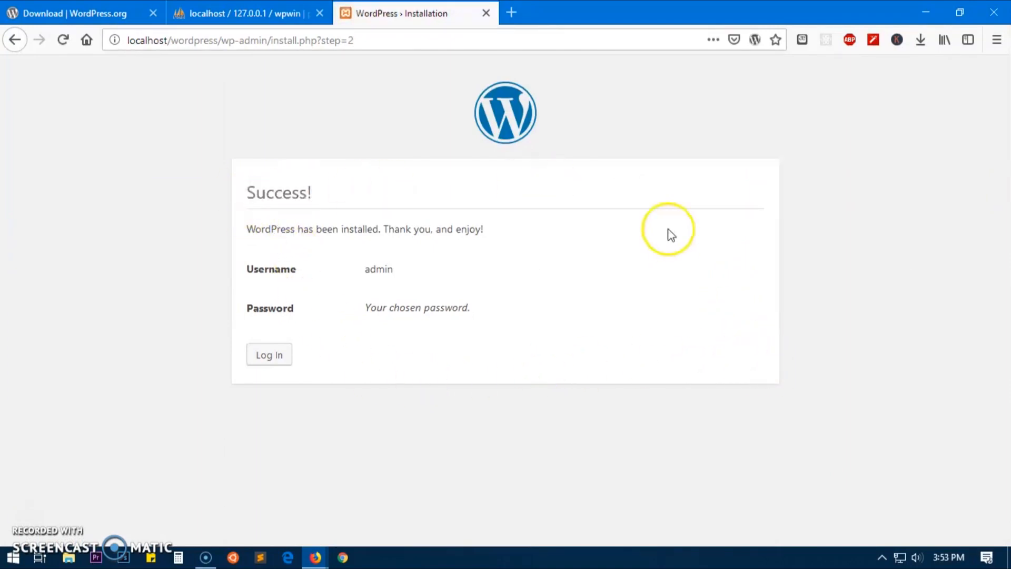
left_click_drag(242, 239, 564, 234)
left_click(614, 230)
left_click(270, 354)
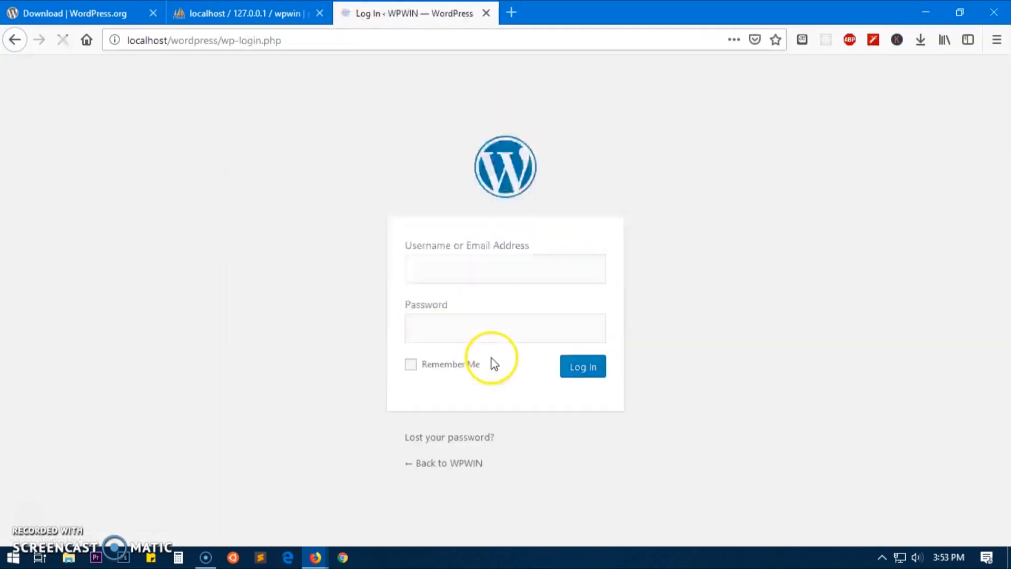
left_click(434, 289)
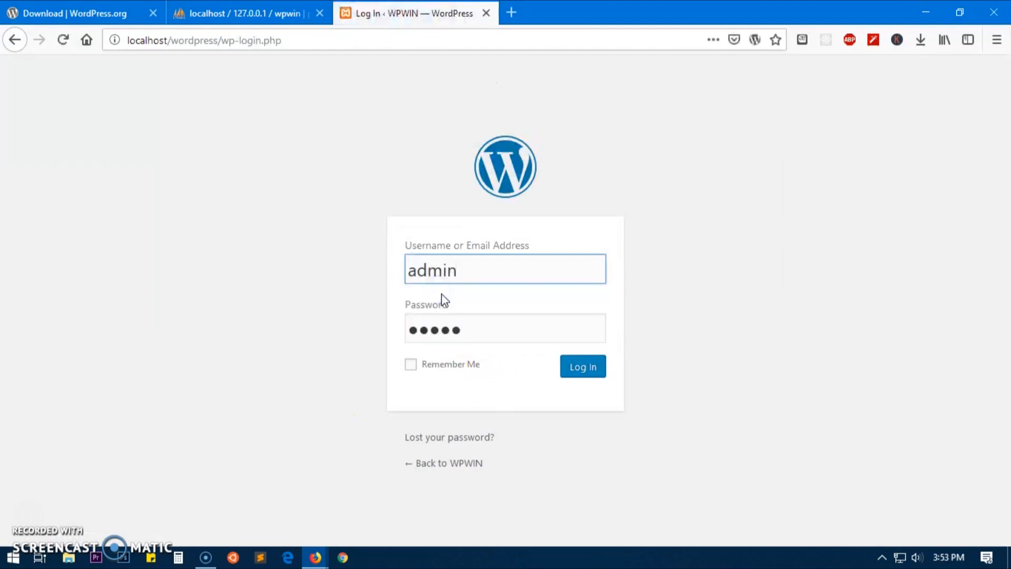
left_click(446, 332)
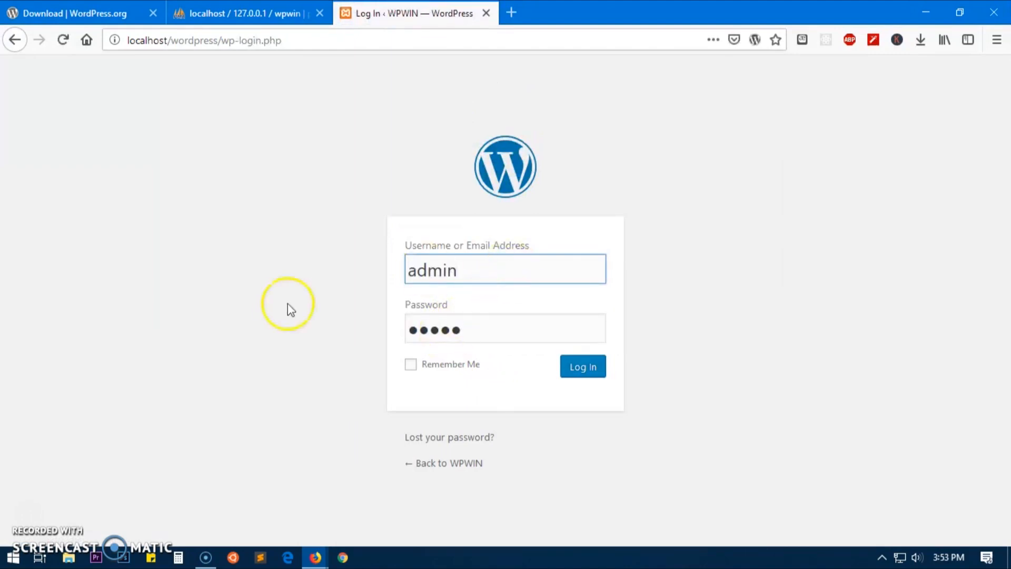
left_click(410, 365)
left_click(578, 371)
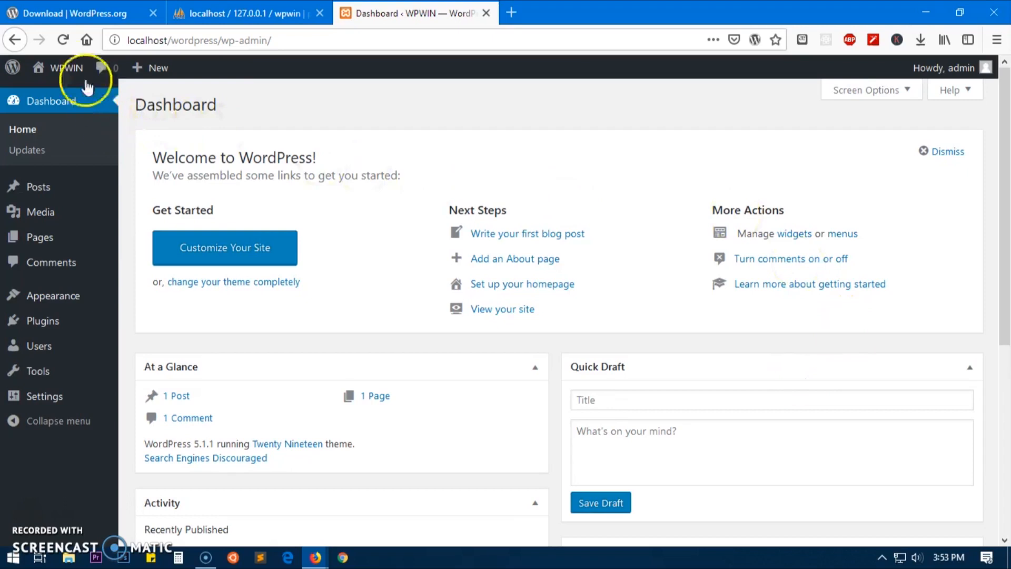
- Open the WPWIN site's front end in a new browser tab and look through the home page down to its footer
right_click(71, 67)
left_click(94, 75)
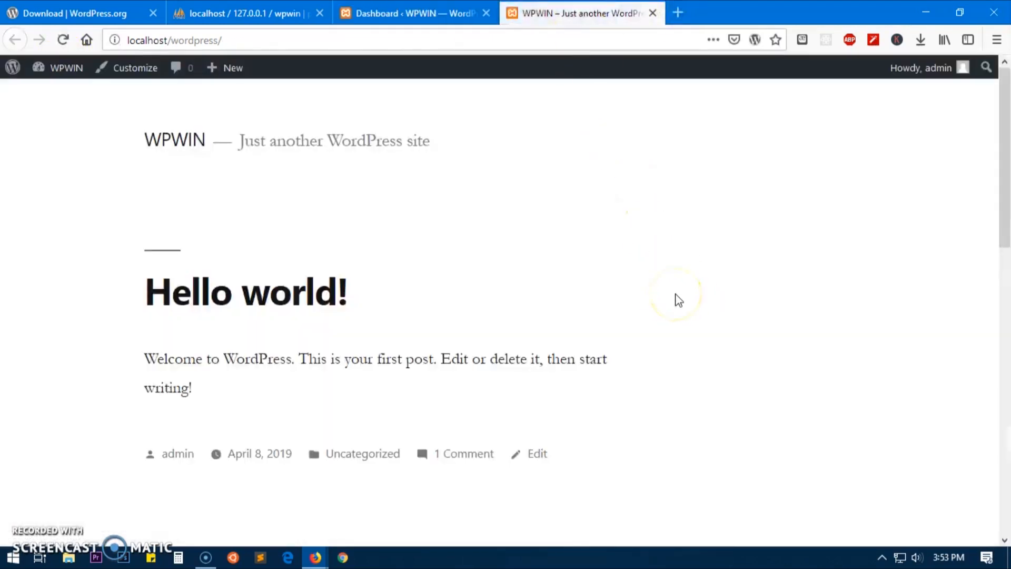
scroll(678, 300, "down", 10)
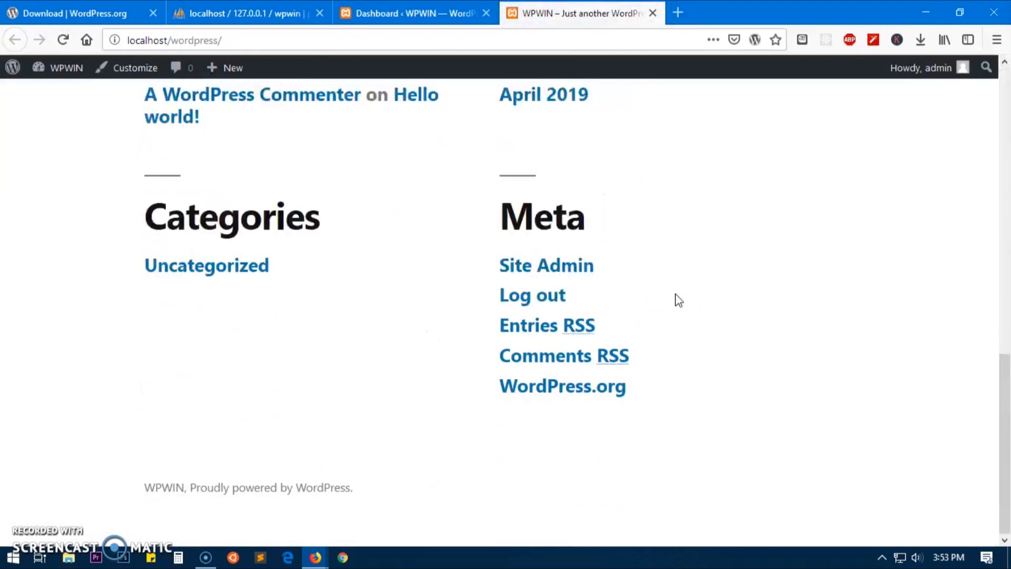
scroll(678, 300, "up", 10)
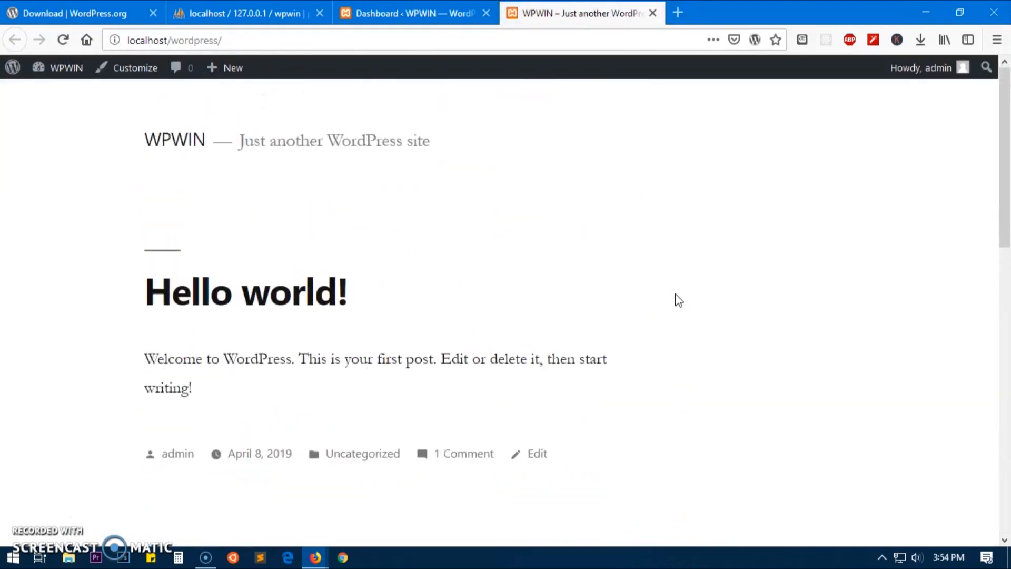
scroll(753, 361, "down", 10)
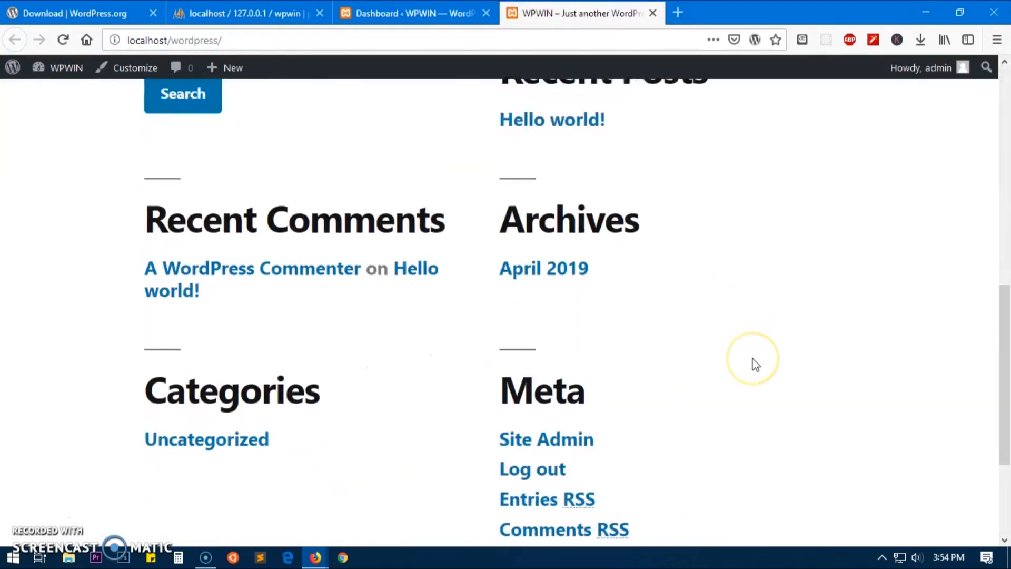
scroll(753, 364, "up", 10)
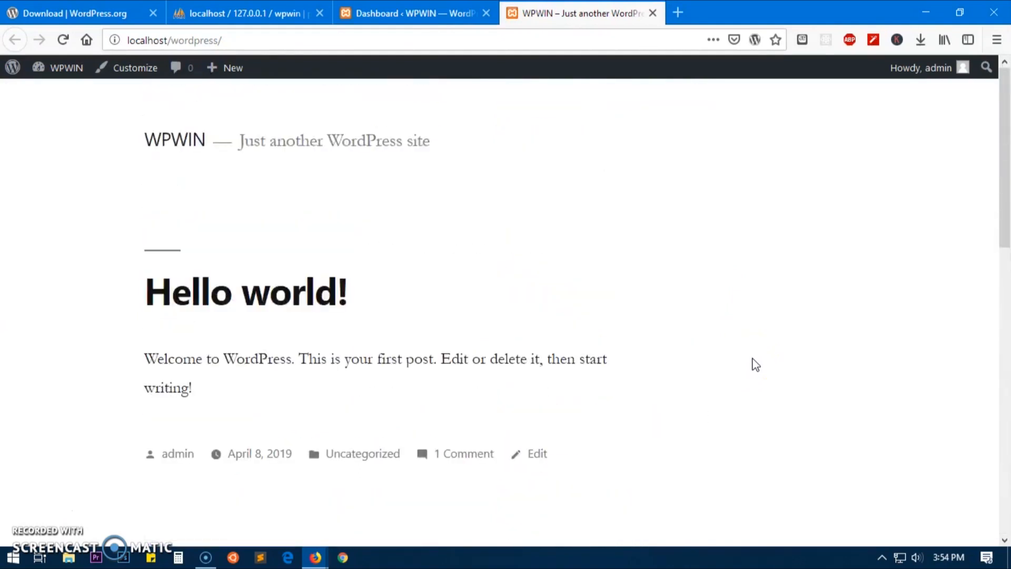
- Return to the WPWIN dashboard, open the installed themes and activate Twenty Seventeen
left_click(371, 13)
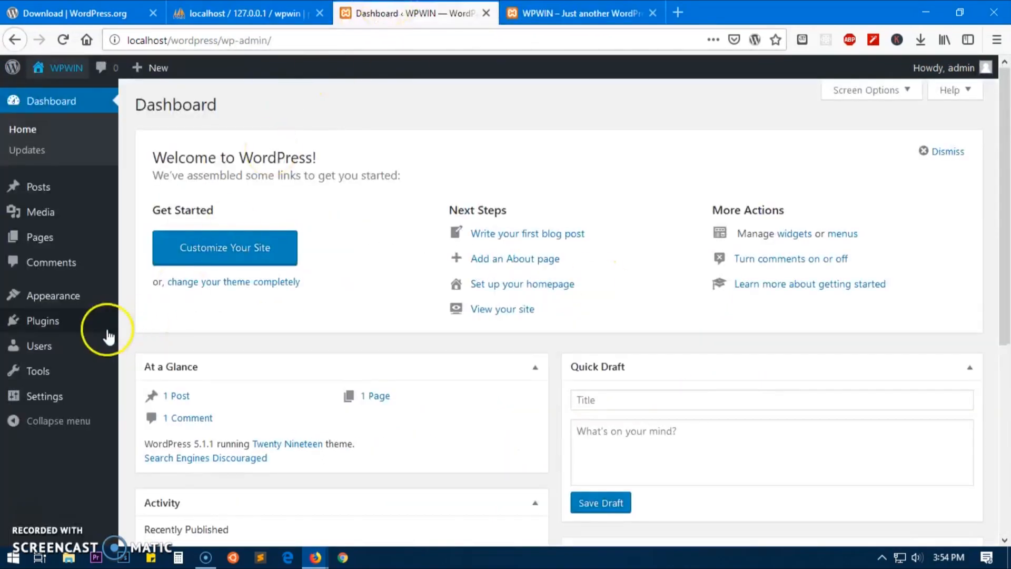
left_click(156, 299)
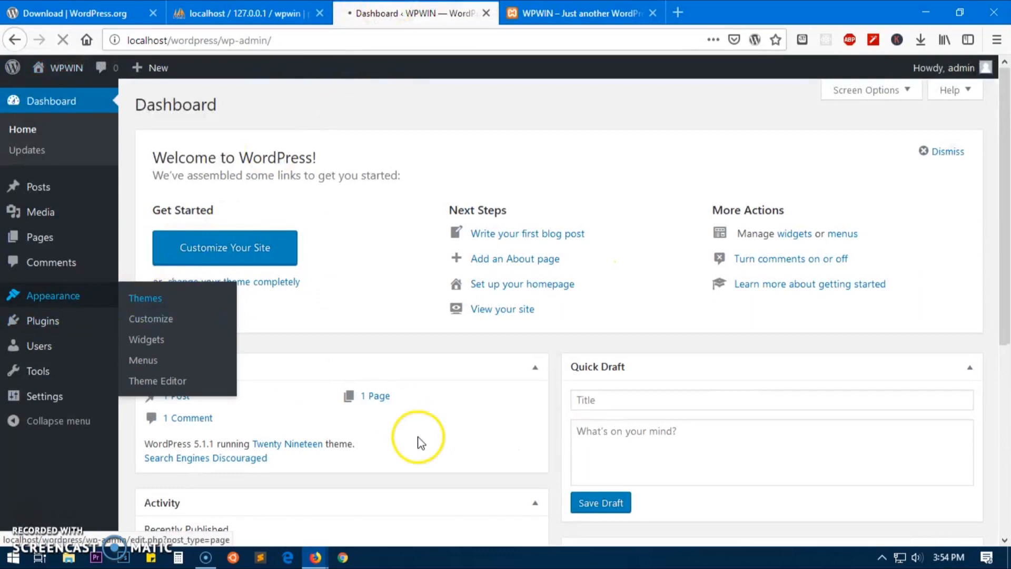
mouse_move(203, 213)
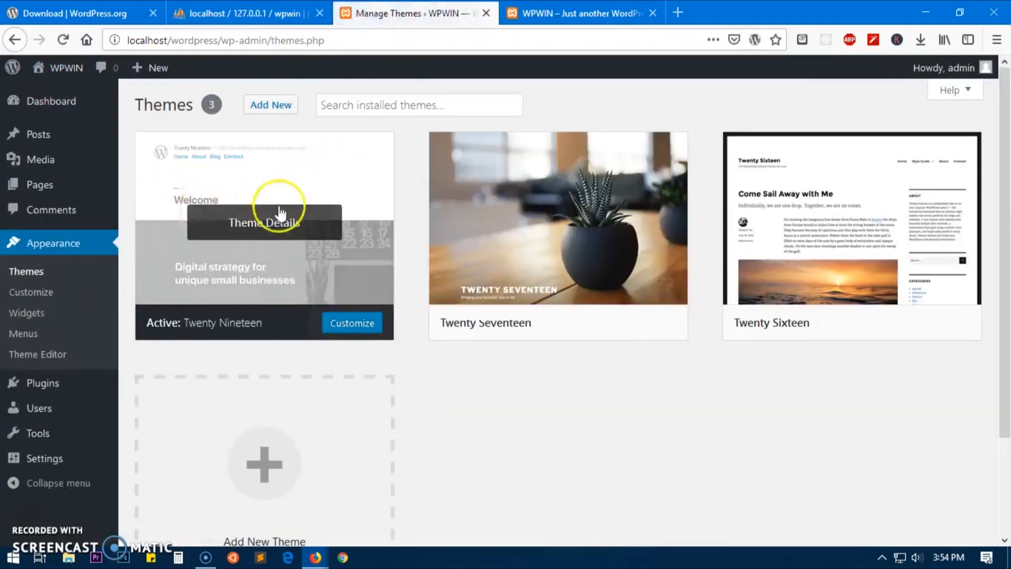
left_click(577, 325)
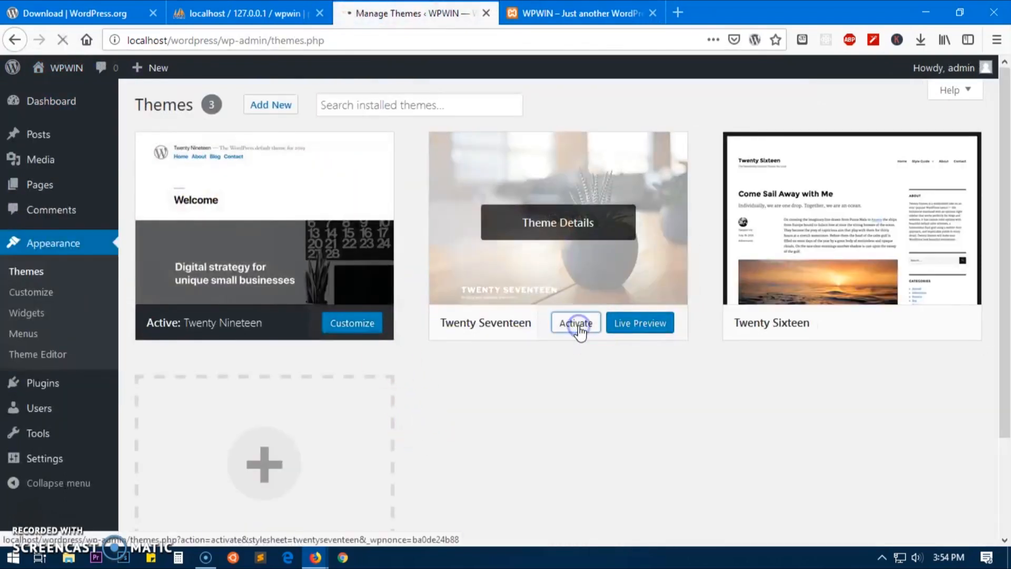
- Reload the WPWIN front page and examine its header, posts and sidebar with the newly activated theme
left_click(578, 13)
left_click(65, 44)
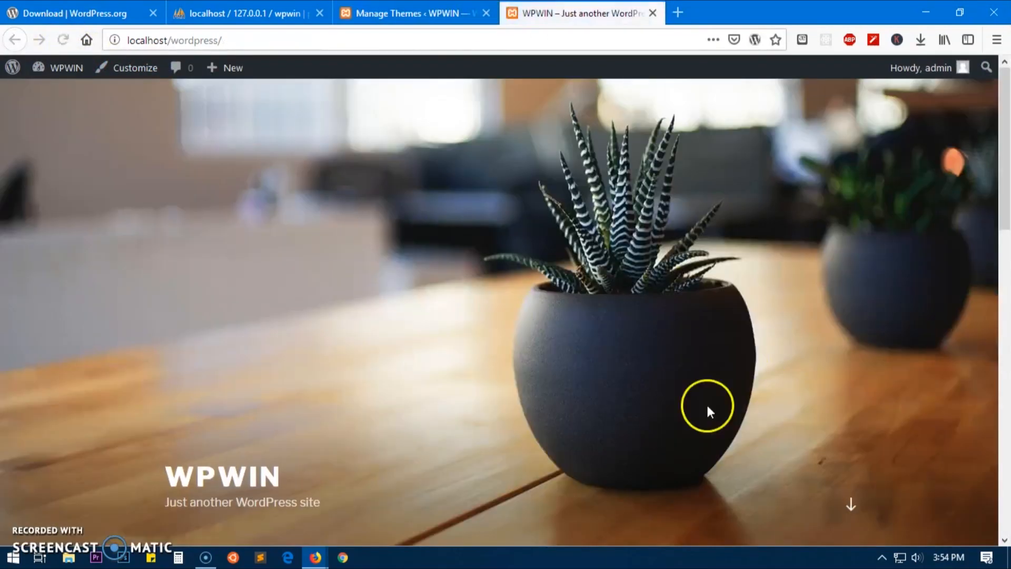
scroll(774, 435, "down", 15)
scroll(771, 440, "up", 10)
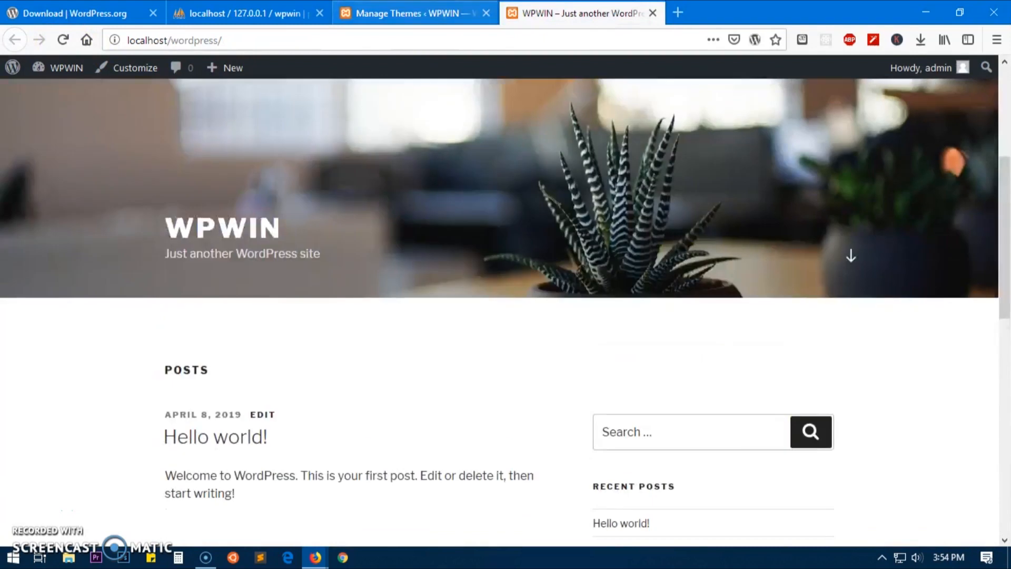
- Return to theme management and reactivate the Twenty Nineteen theme
left_click(410, 13)
left_click(577, 368)
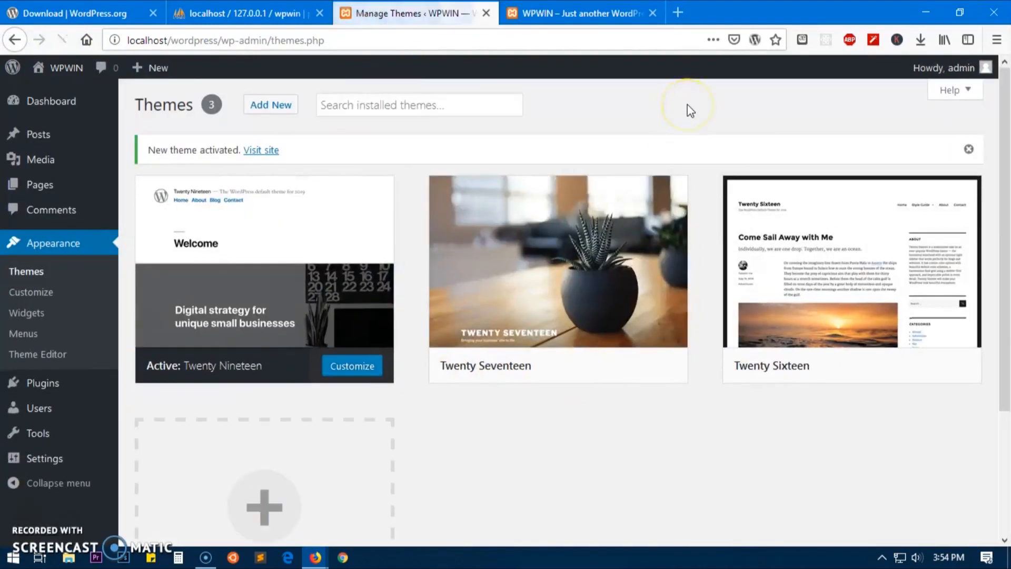